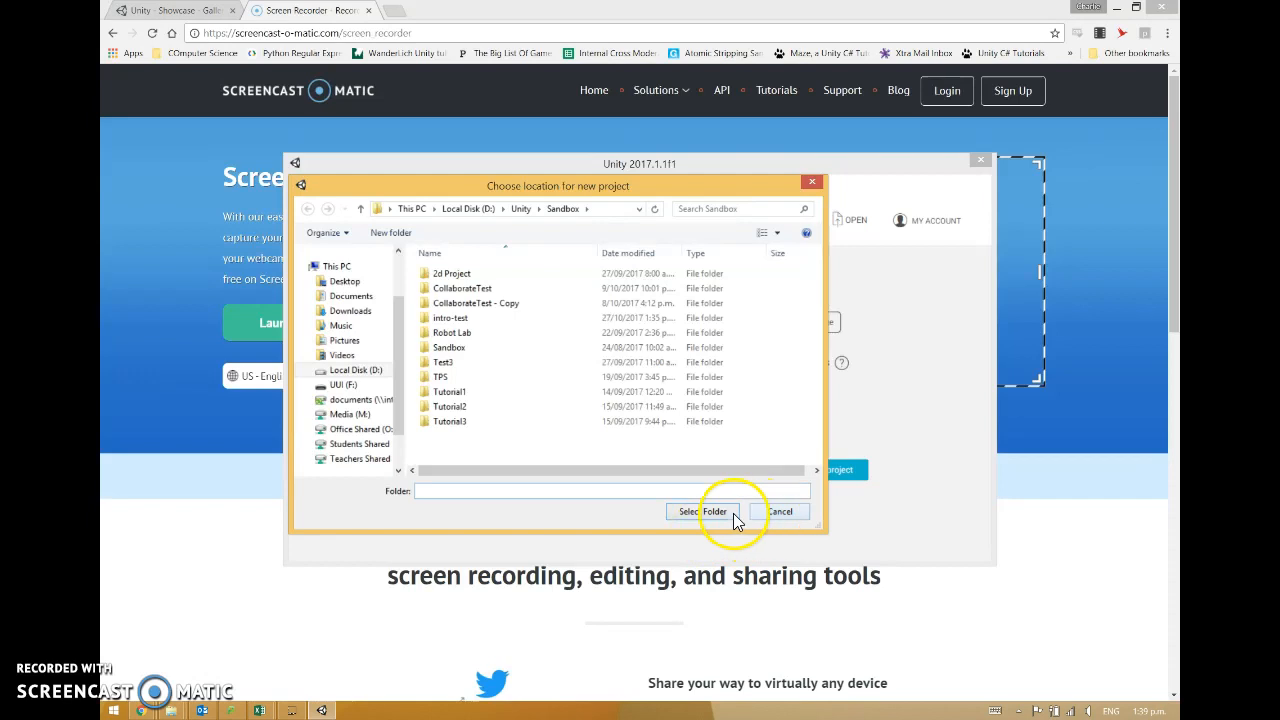
Step: Make a new folder named intro inside Sandbox, choose it as the project location, and create the project
left_click(392, 233)
type("intro")
key("Return")
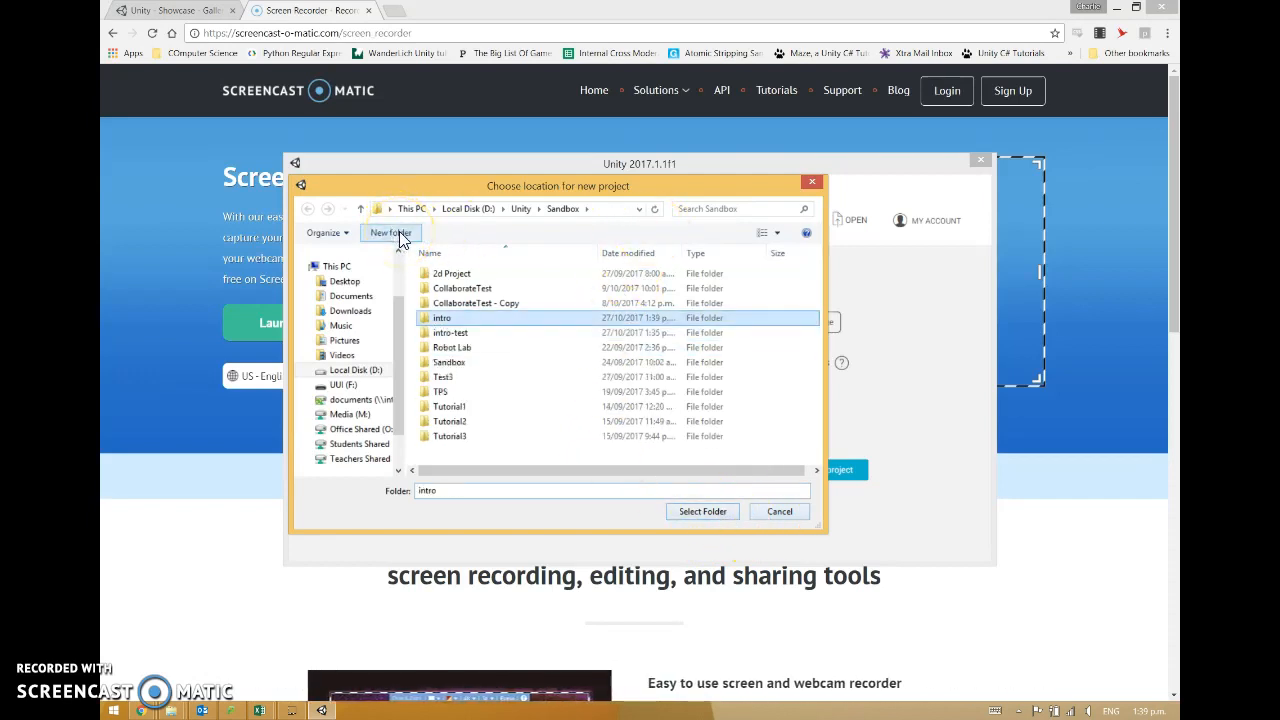
key("Return")
left_click(726, 512)
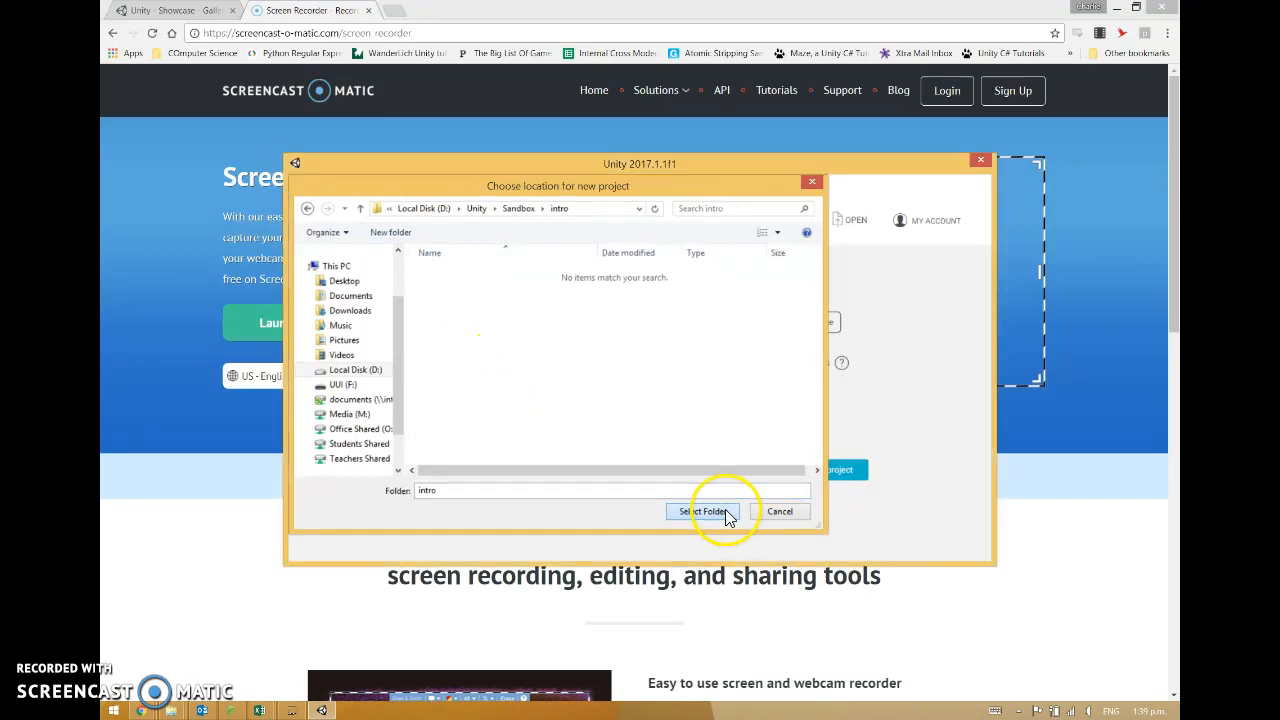
left_click(822, 472)
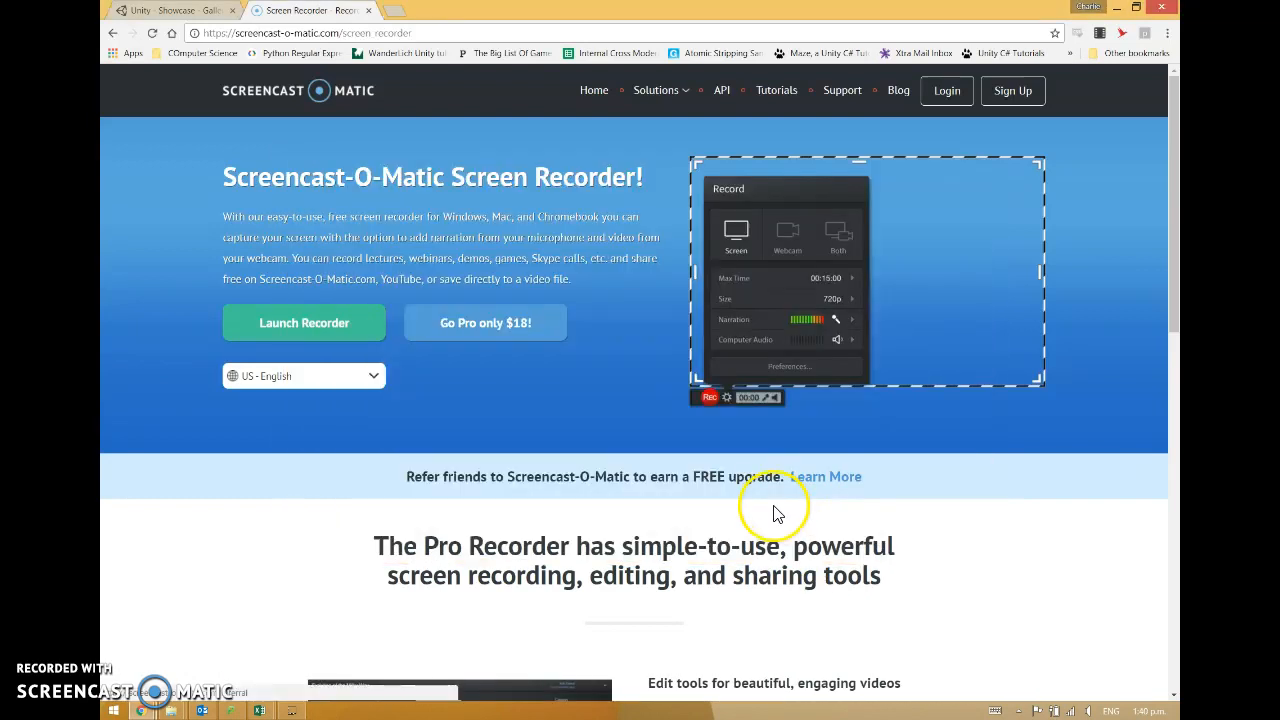
Step: Look through the featured projects in the Made with Unity gallery in the browser
left_click(172, 11)
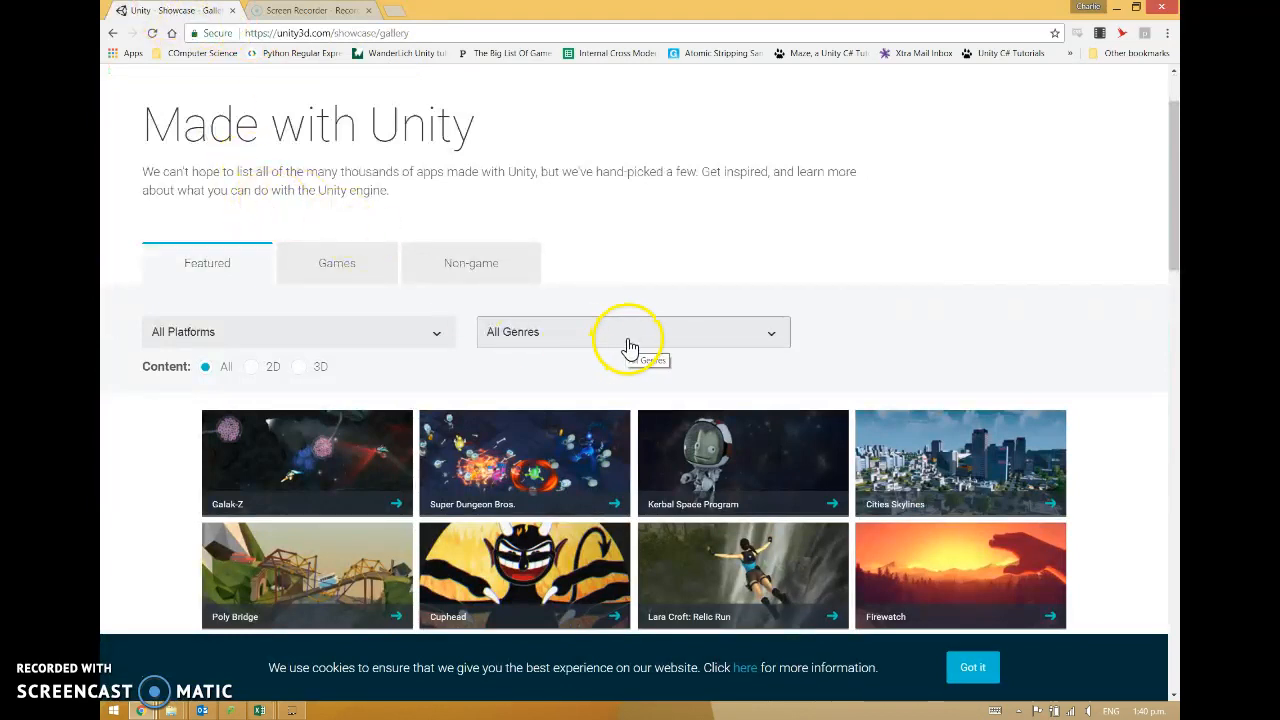
scroll(630, 347, "down", 2)
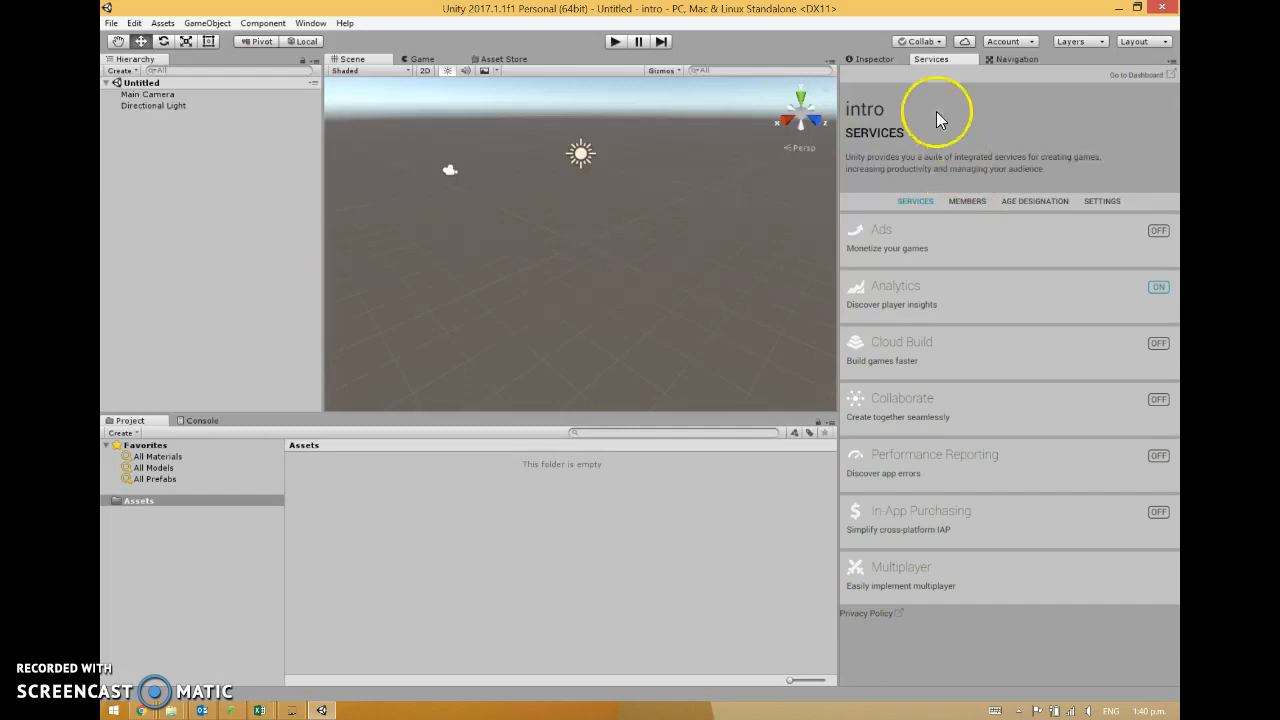
Step: Show the Inspector and add a Terrain 3D object to the scene
left_click(878, 62)
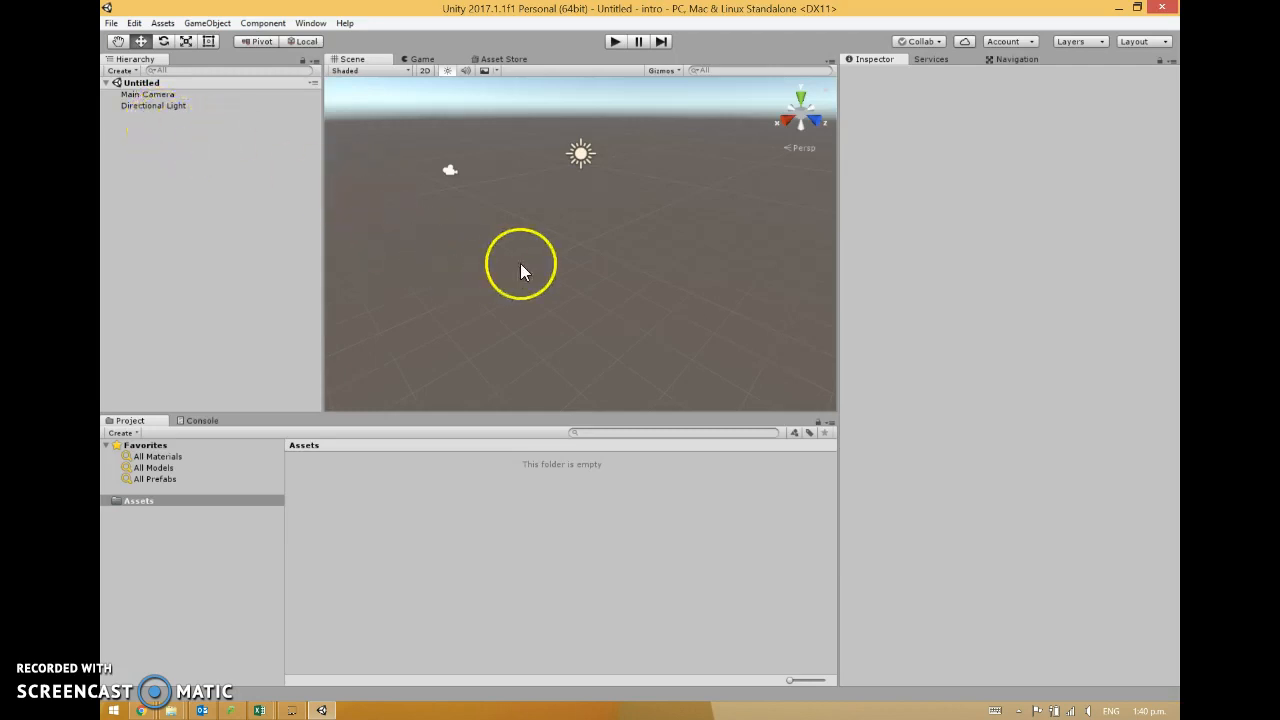
right_click(161, 148)
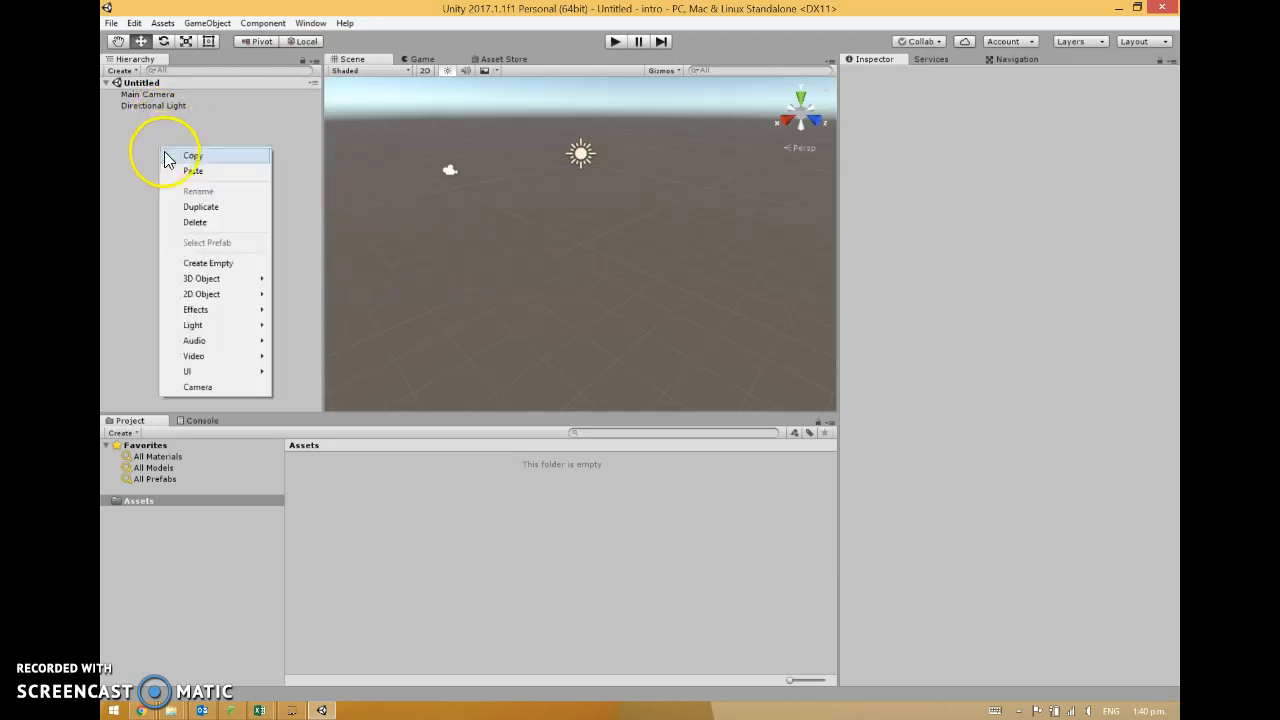
mouse_move(222, 282)
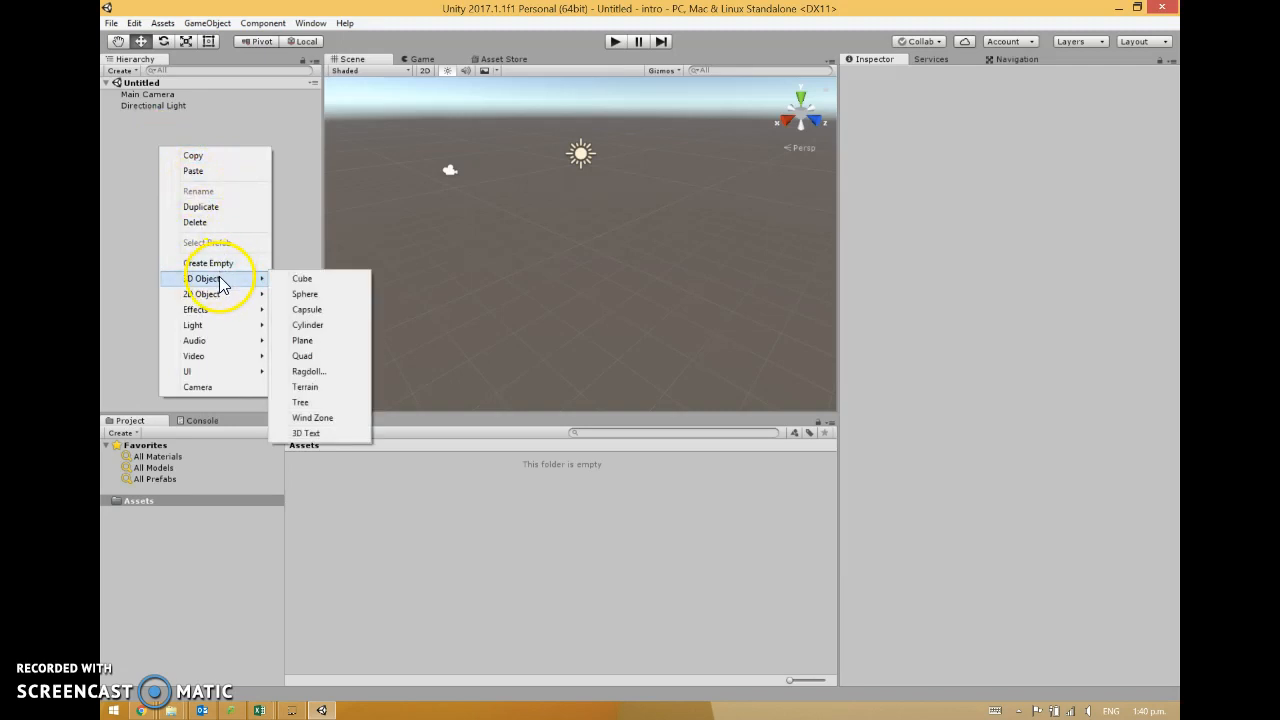
left_click(315, 386)
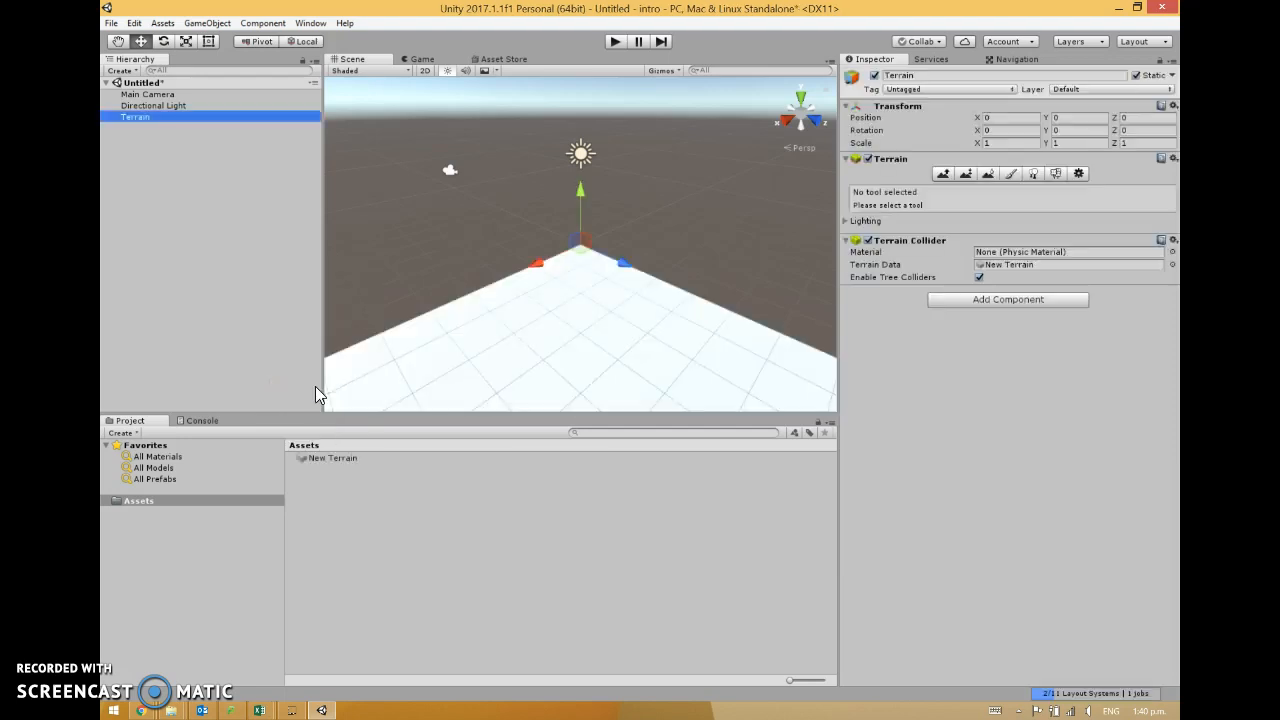
Step: Set the terrain's position to X -100 and Z -100, and test-run the scene in play mode
left_click(585, 258)
left_click(1004, 119)
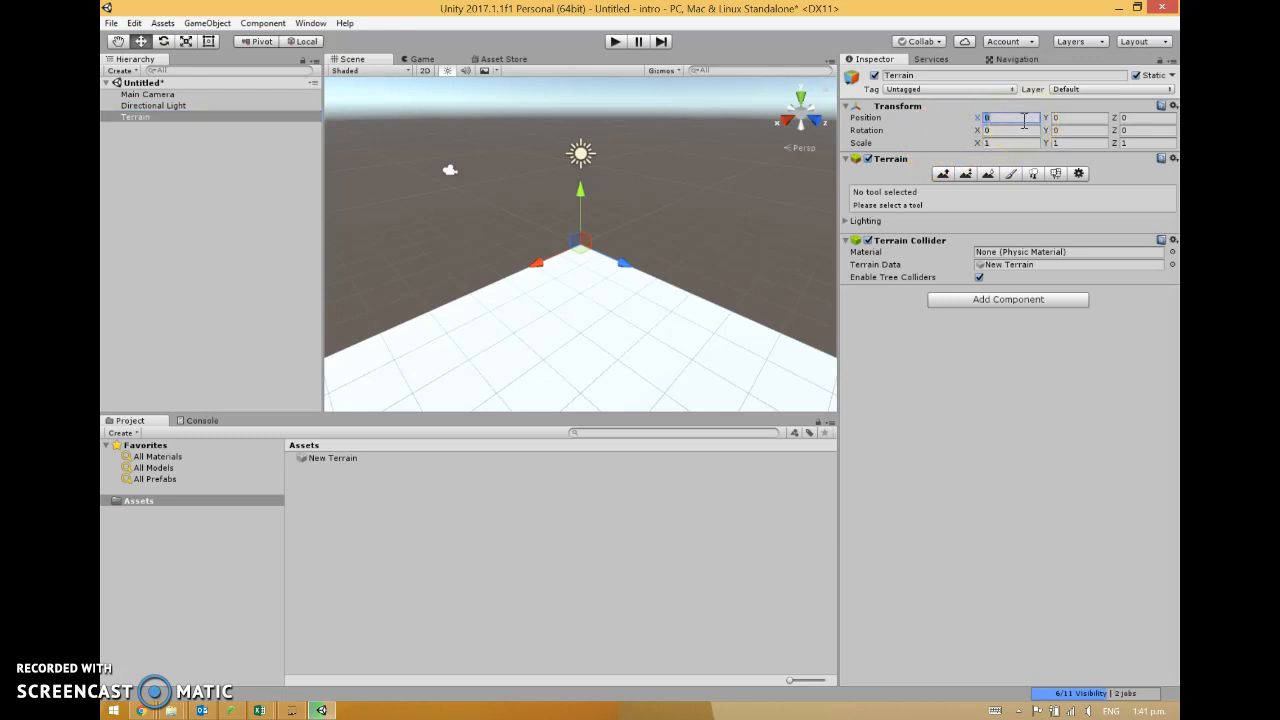
type("-100")
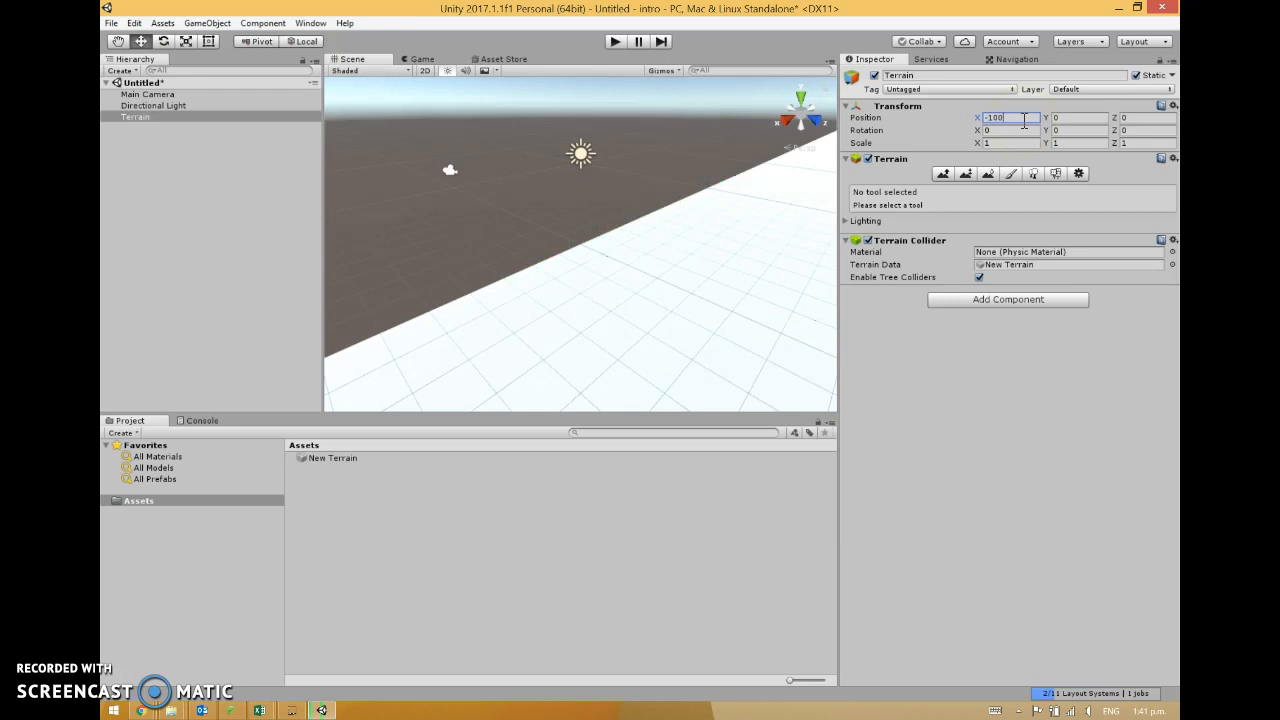
left_click(1152, 119)
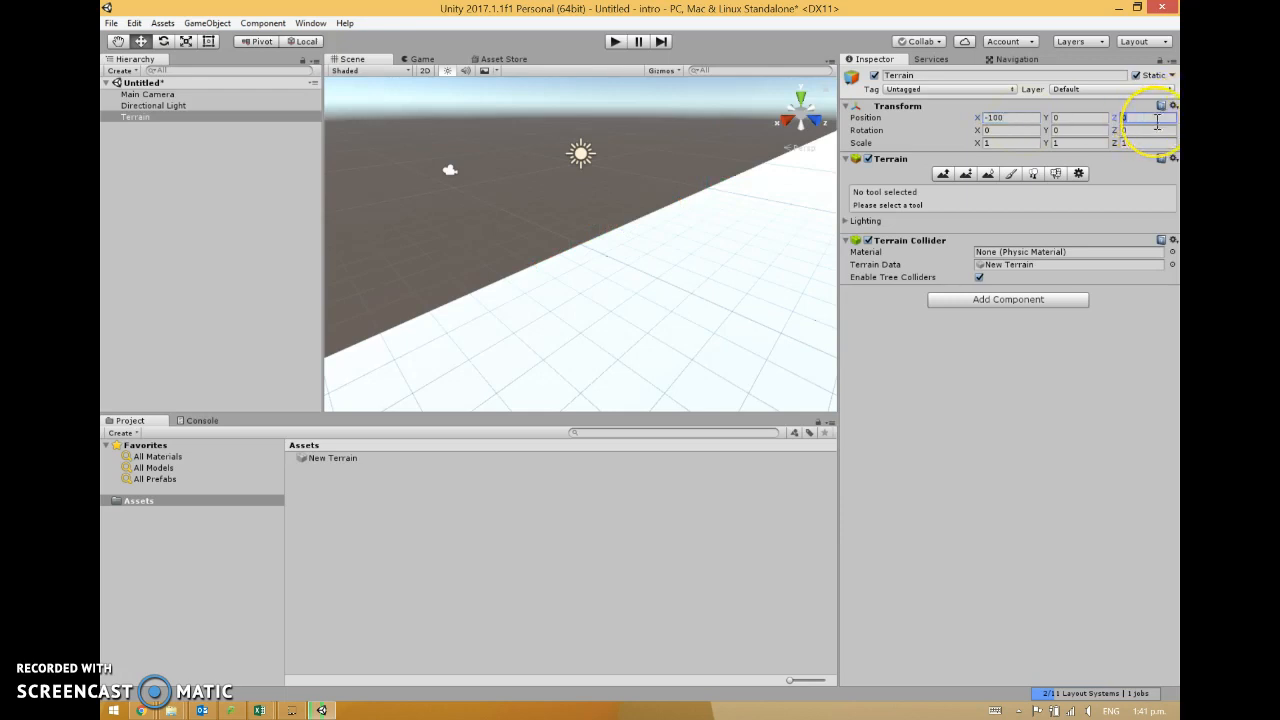
type("-100")
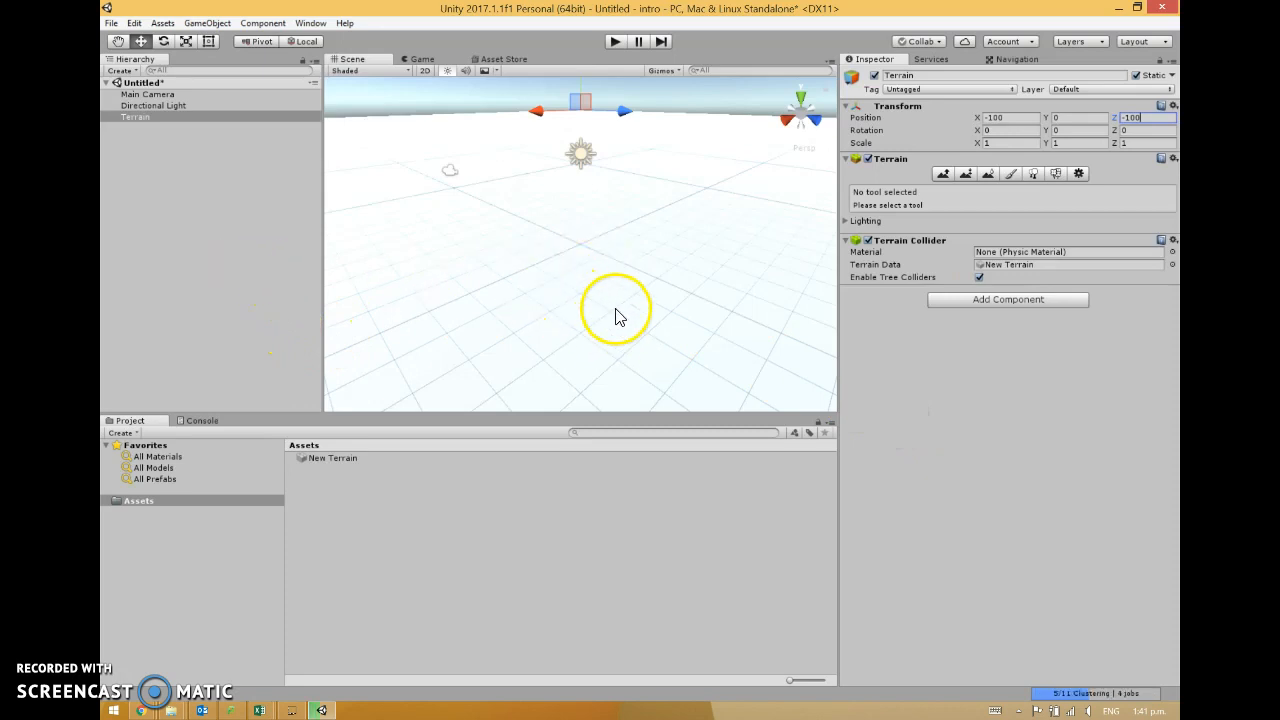
left_click(615, 42)
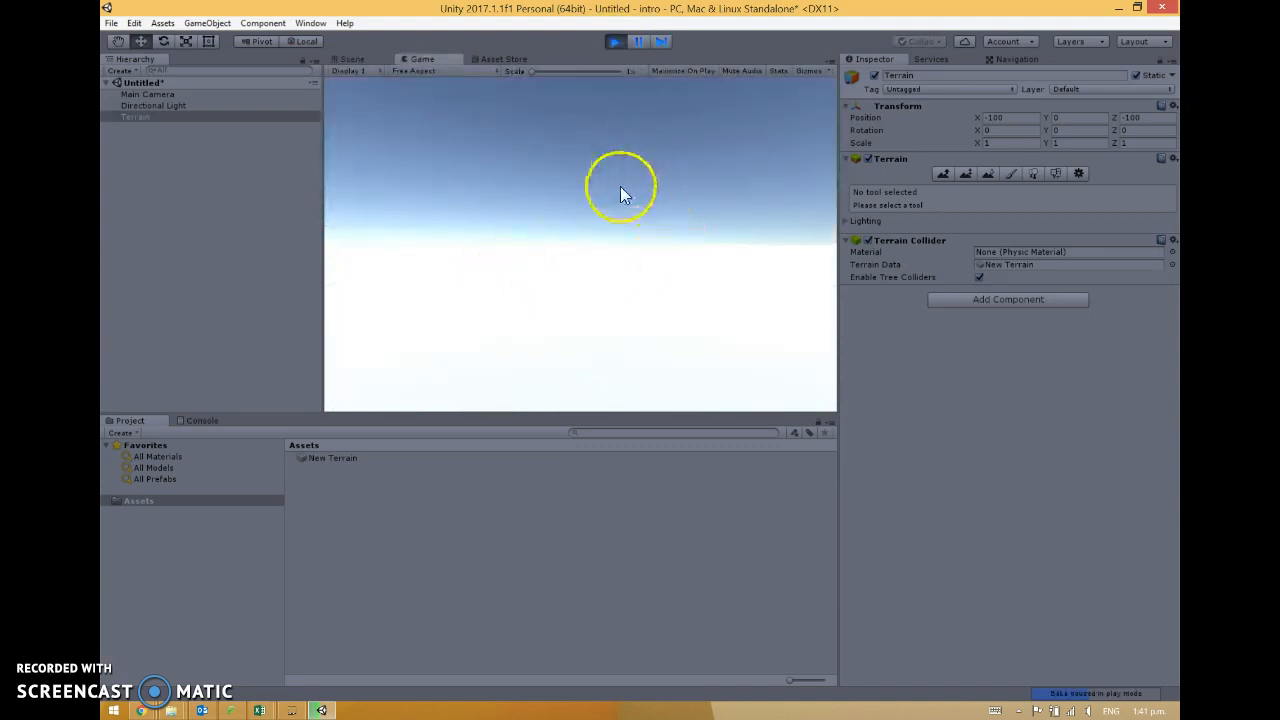
left_click(616, 43)
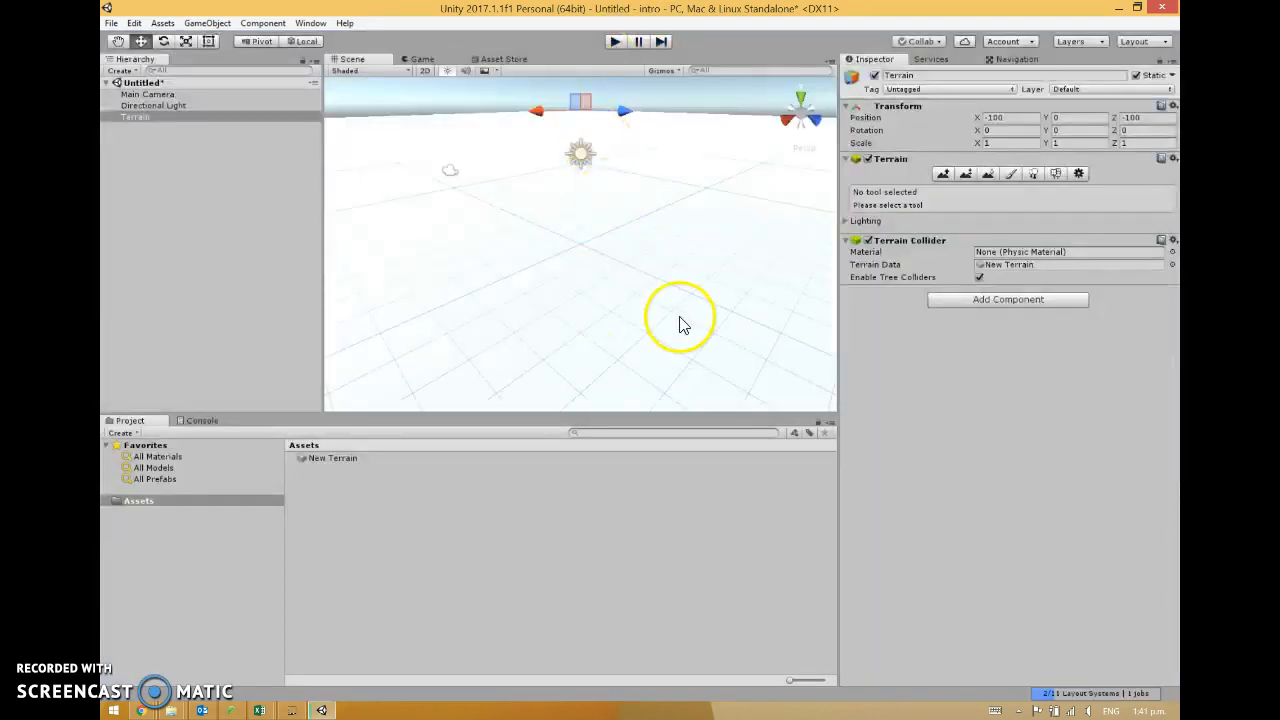
Step: Add a Sphere 3D object and move it to about X 1.49, Y 1.43, Z -0.12
left_click(170, 179)
right_click(166, 172)
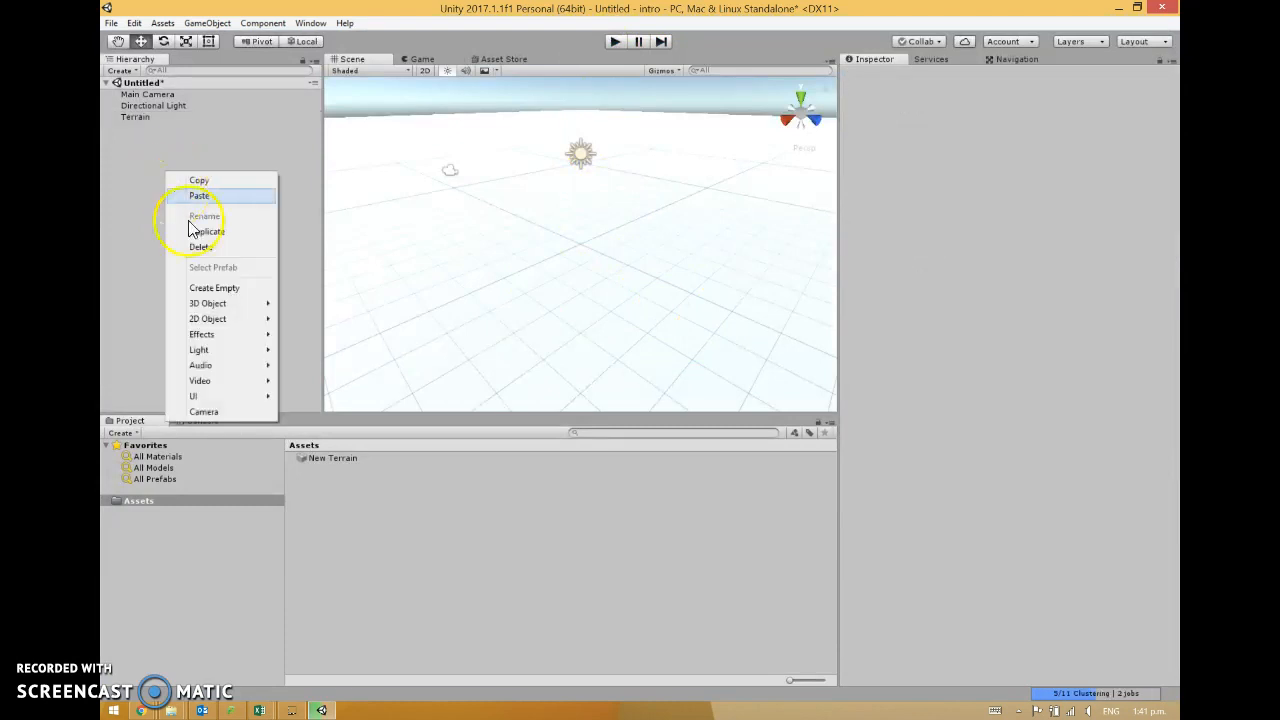
mouse_move(214, 305)
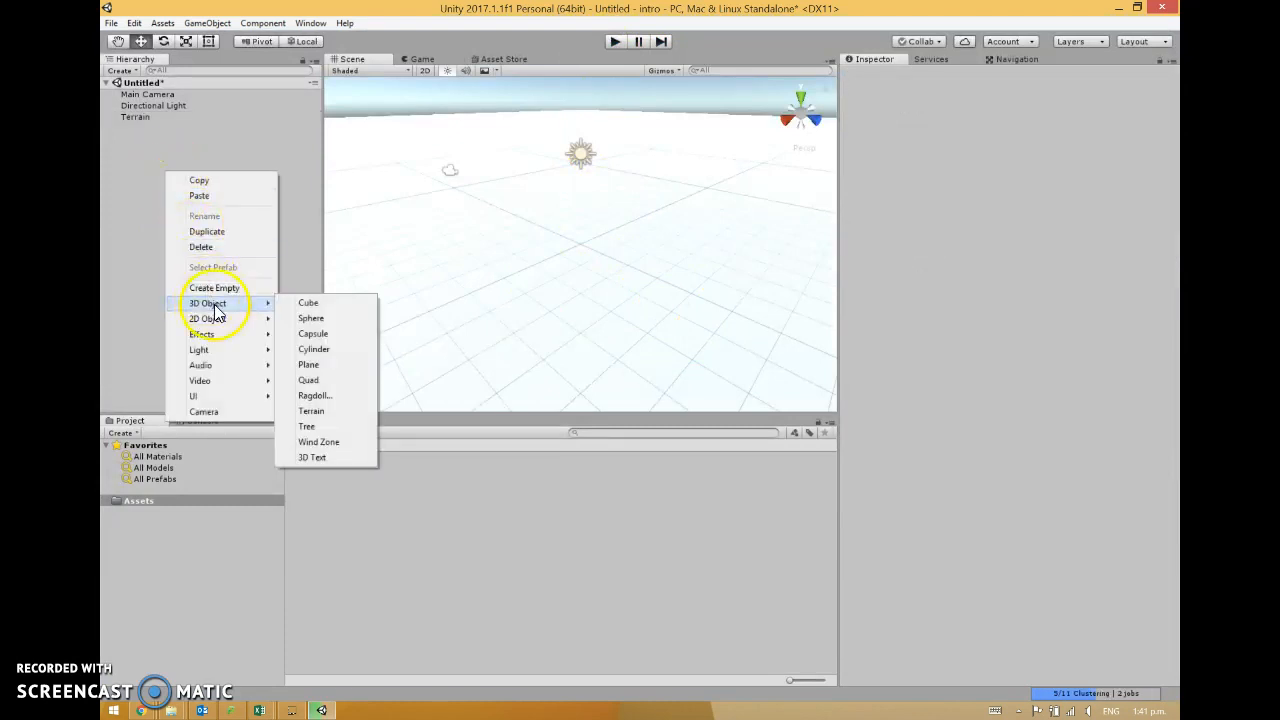
left_click(316, 318)
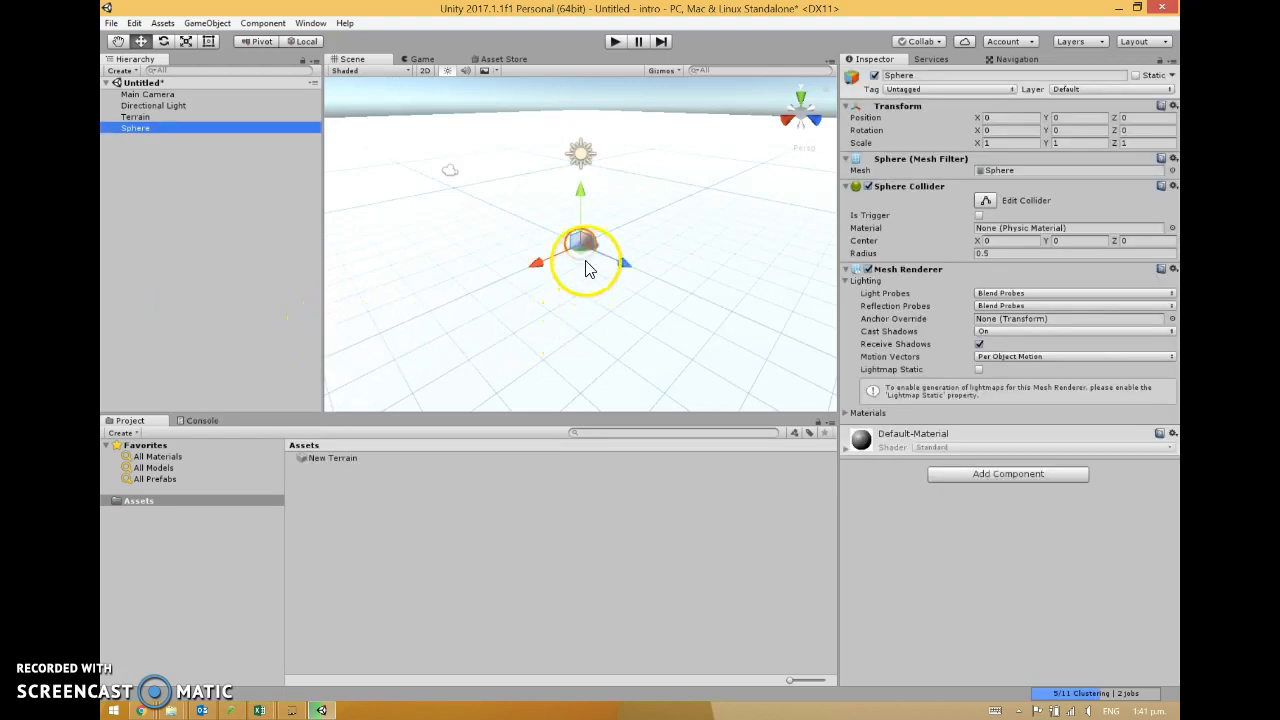
left_click_drag(580, 243, 540, 218)
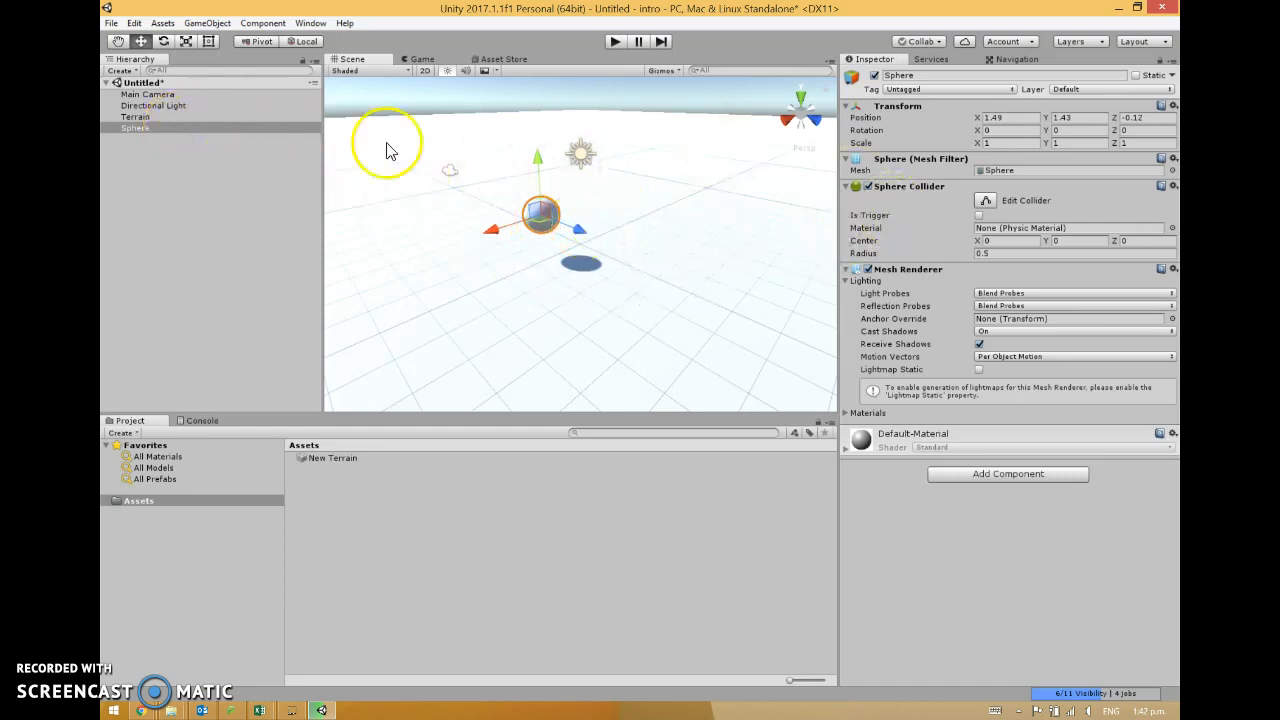
Step: Set the sphere's scale to 2 on the X, Y and Z axes
left_click(1006, 143)
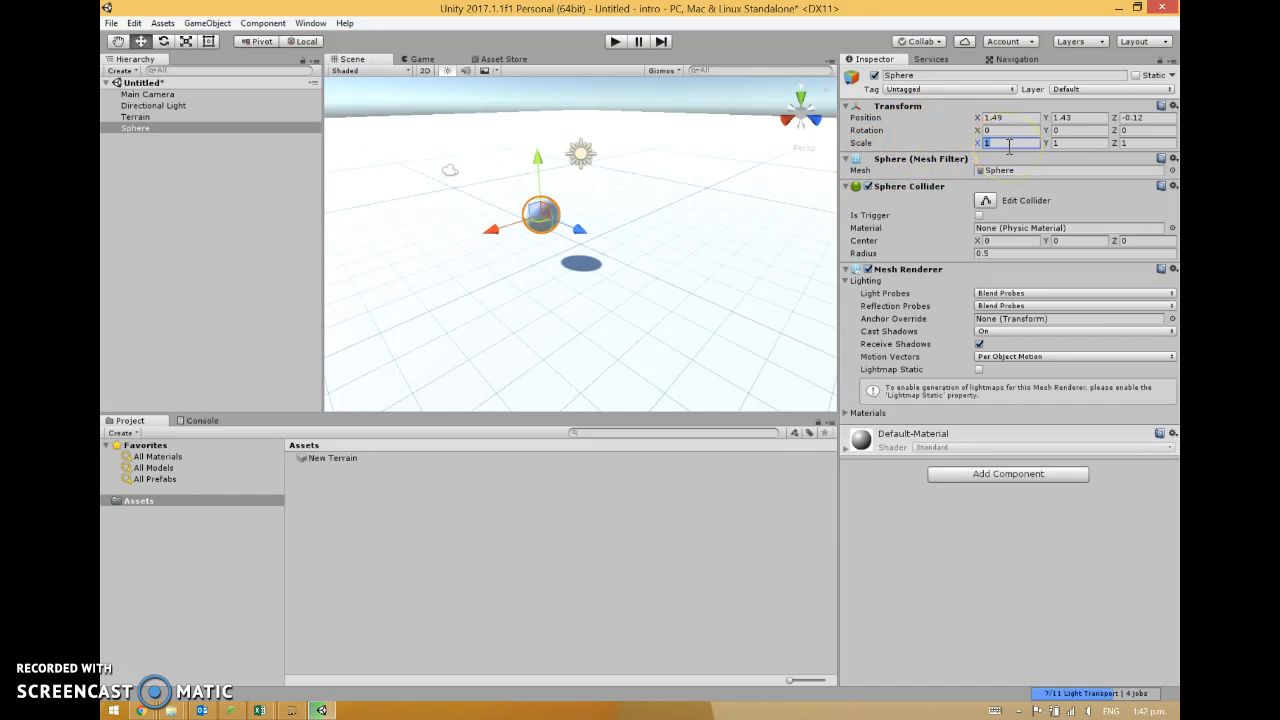
type("2")
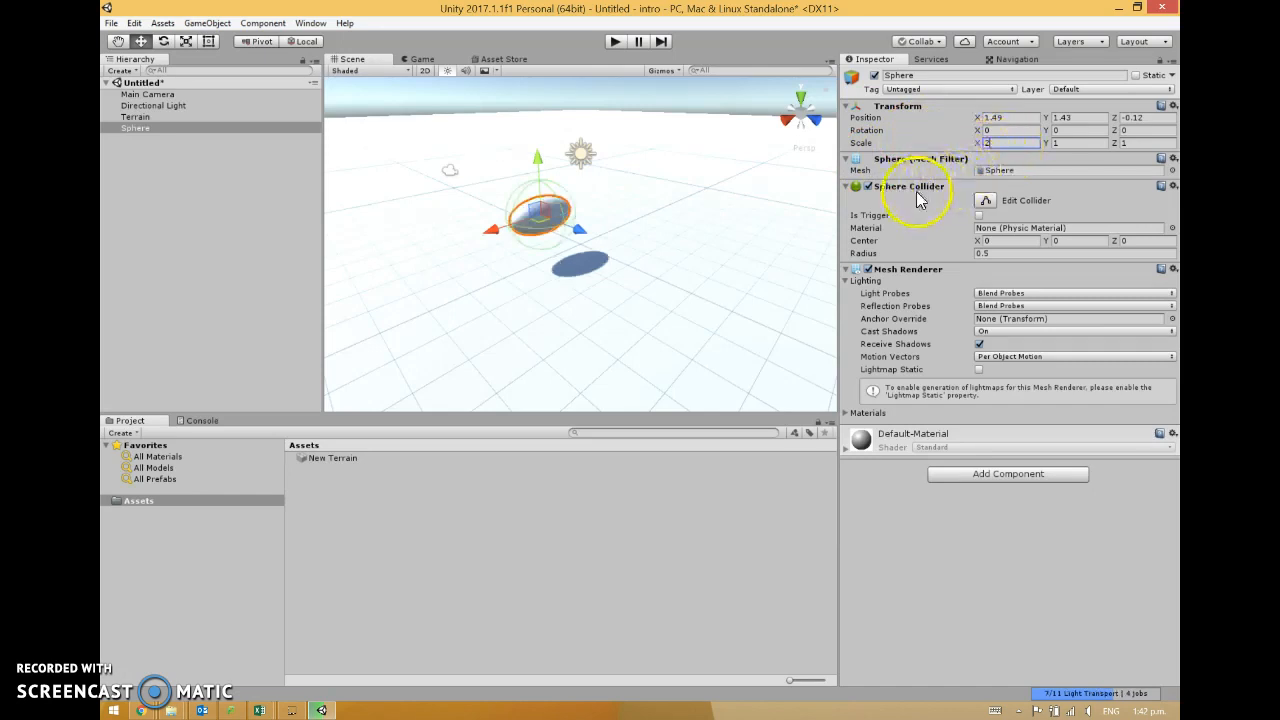
left_click(1081, 144)
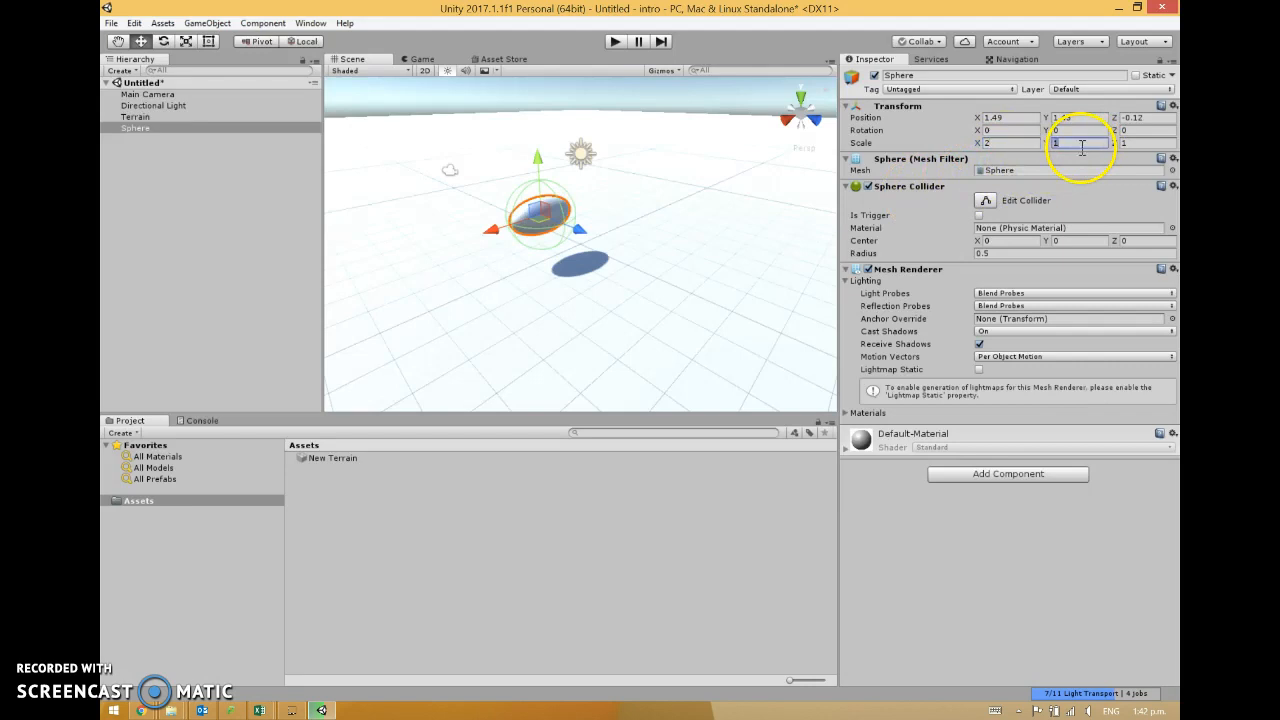
type("2")
left_click(1143, 144)
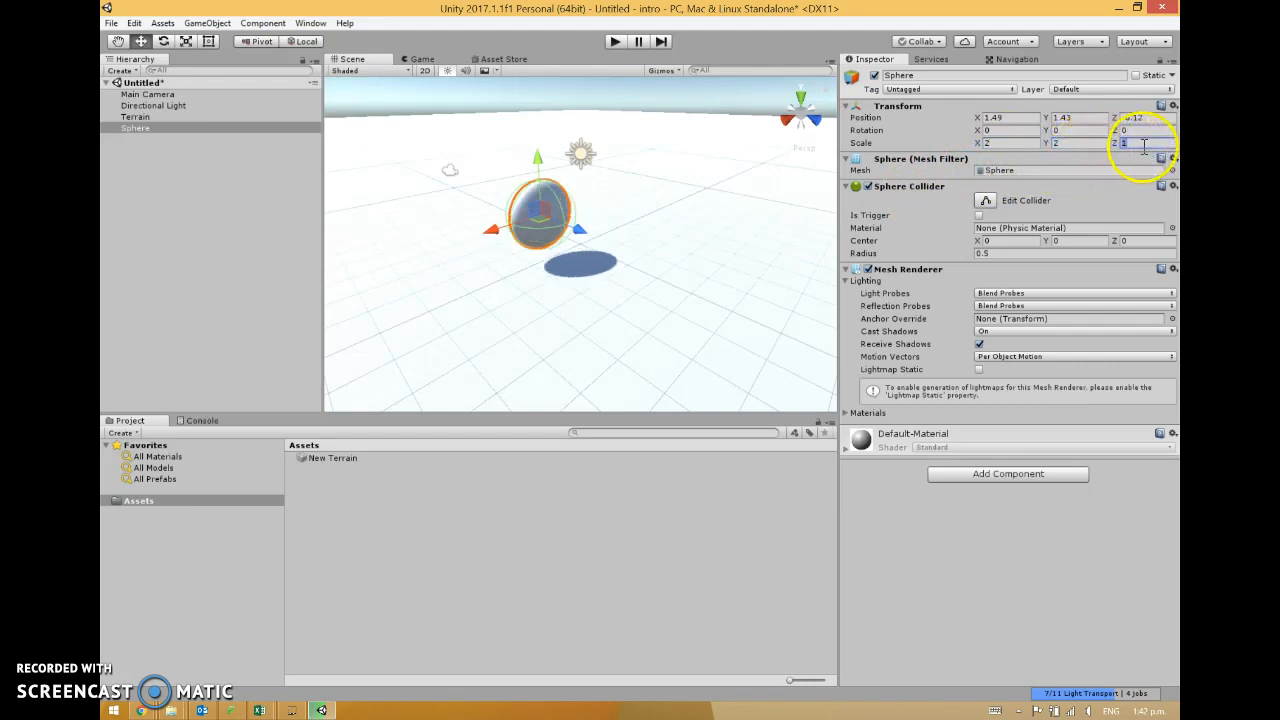
type("2")
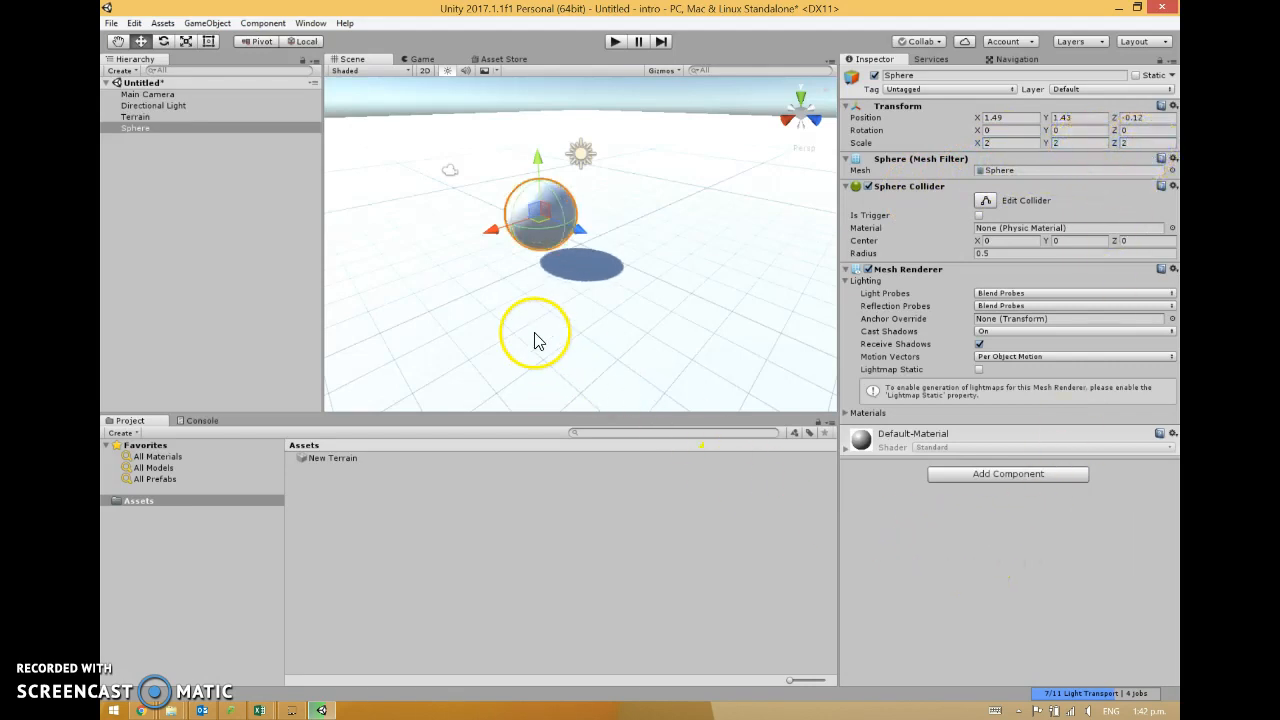
Step: Move the sphere to about Y 2.25 and Z 2.8, test-run the scene, and clear the selection
left_click_drag(540, 213, 635, 210)
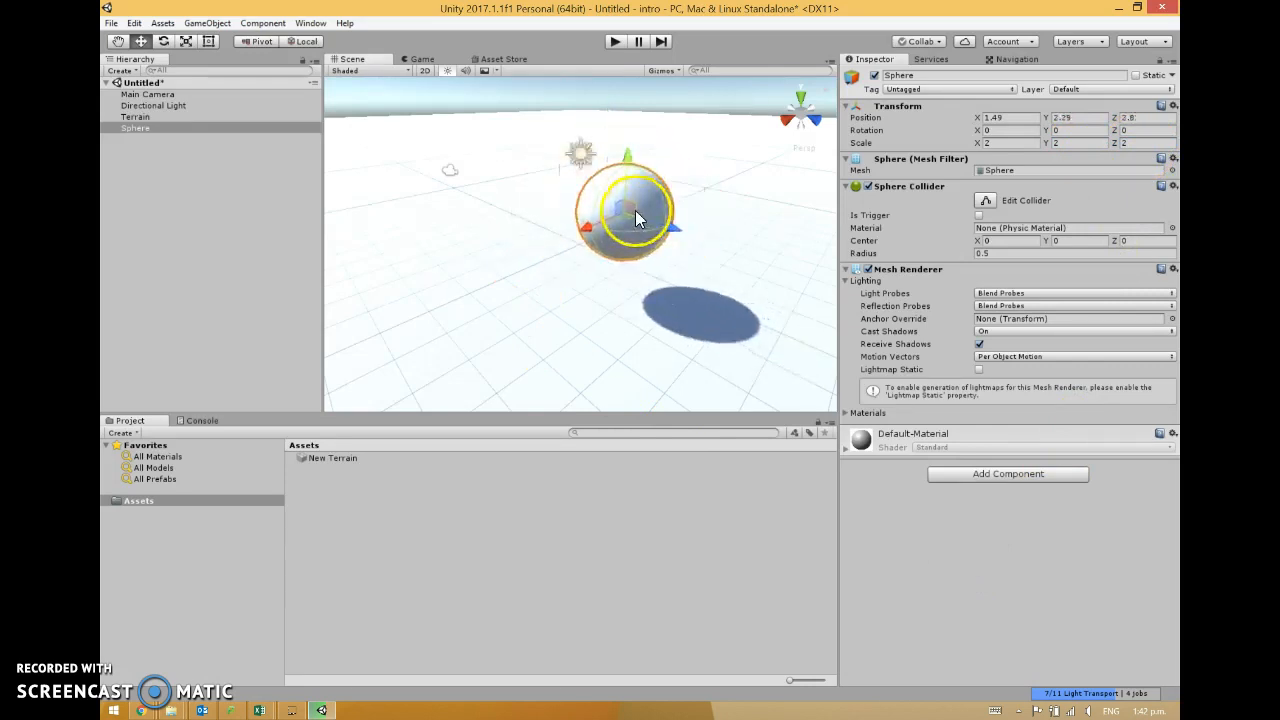
left_click(609, 42)
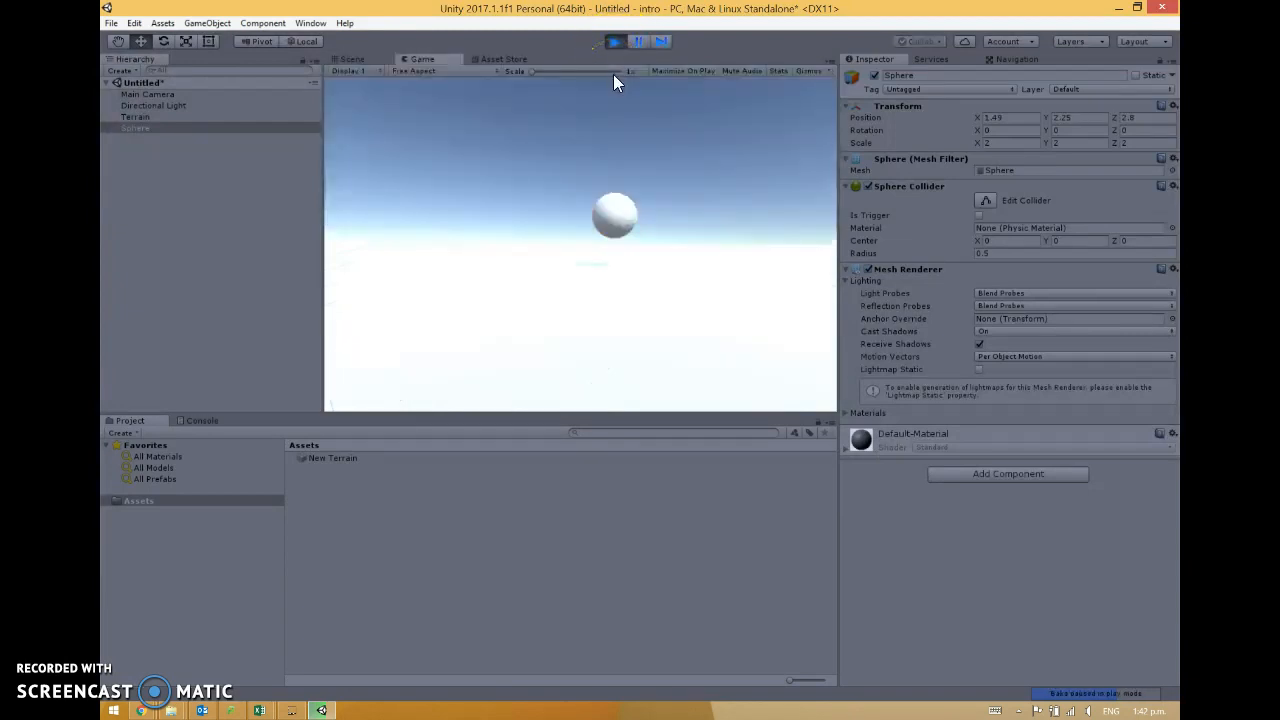
left_click(615, 42)
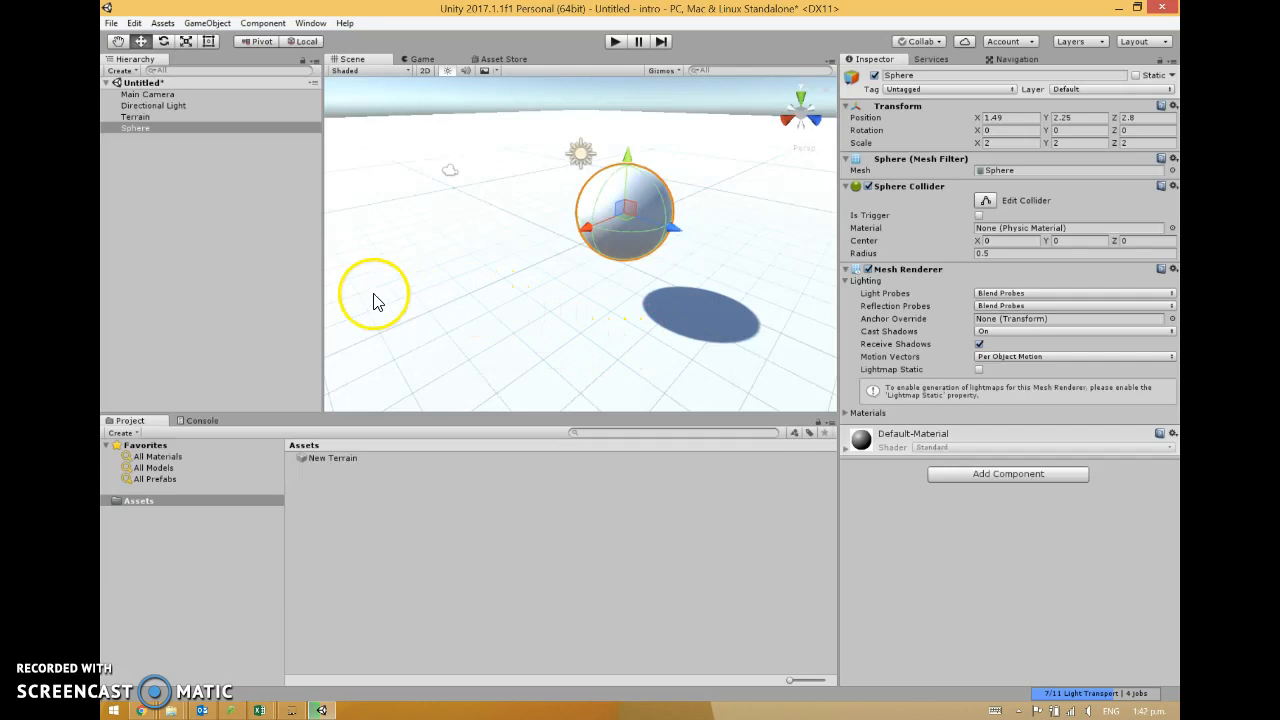
left_click(177, 204)
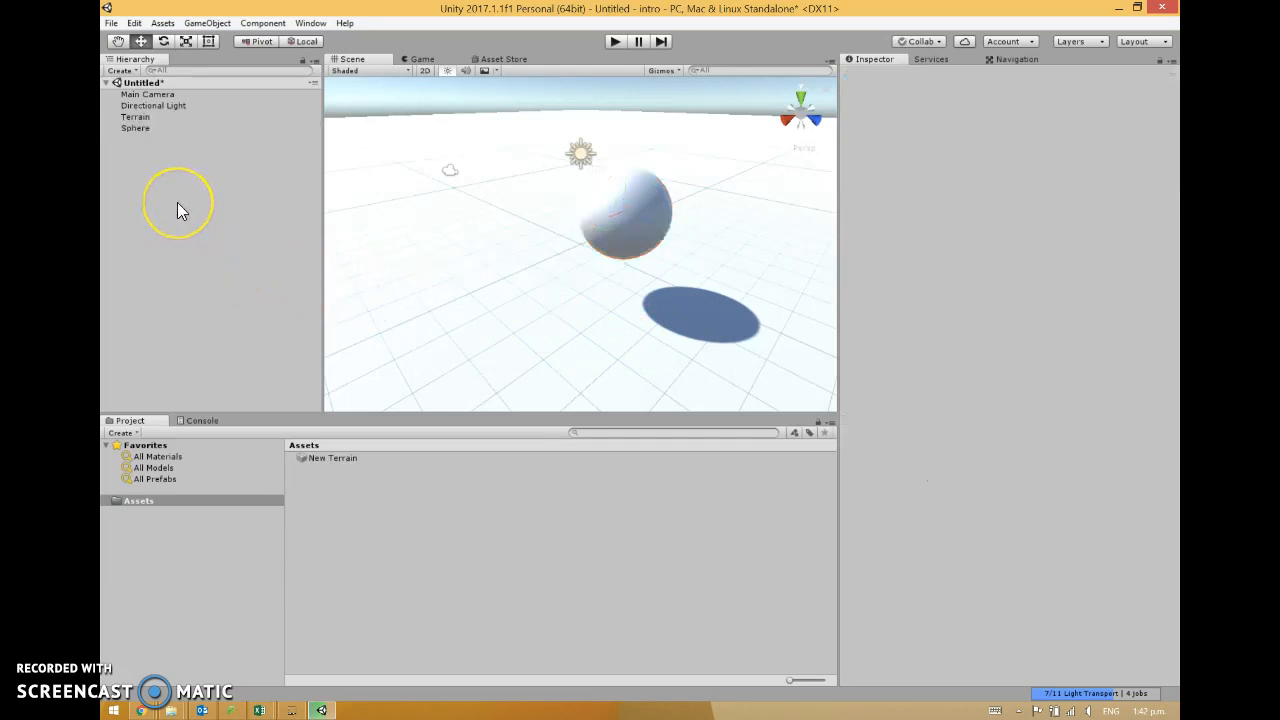
Step: Import the Characters standard asset package with all of its items into the project
left_click(163, 23)
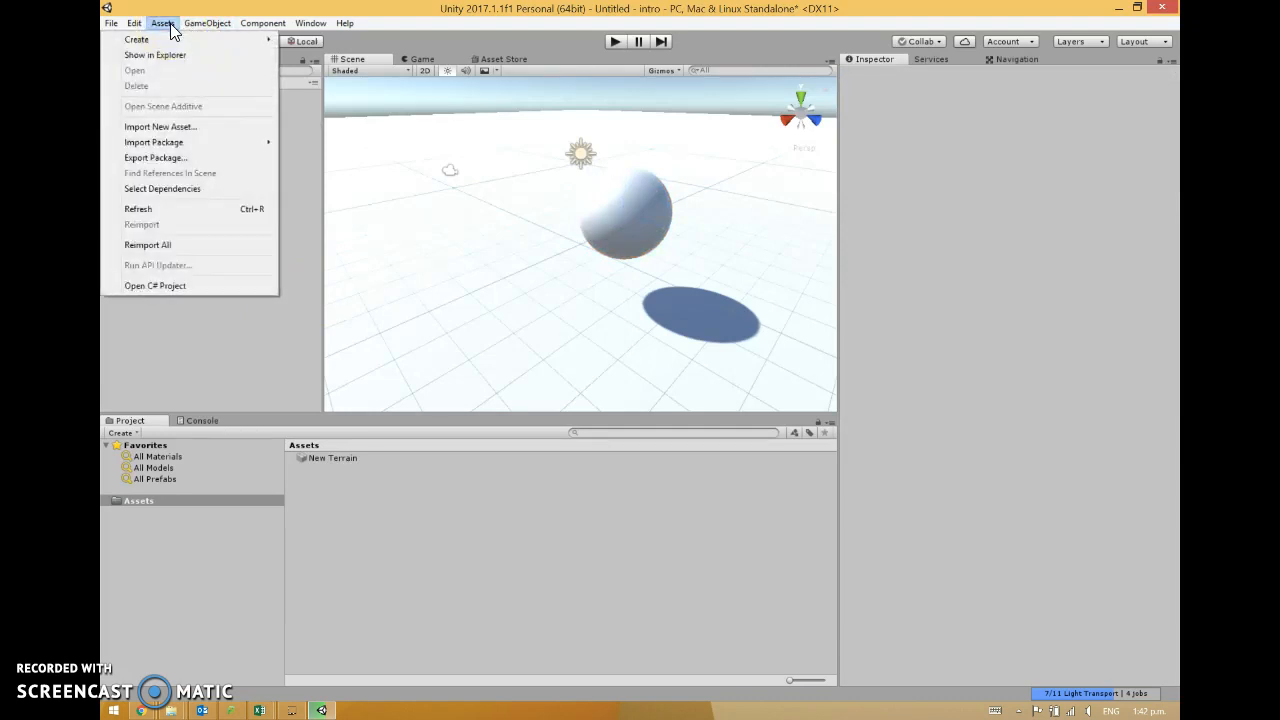
mouse_move(177, 142)
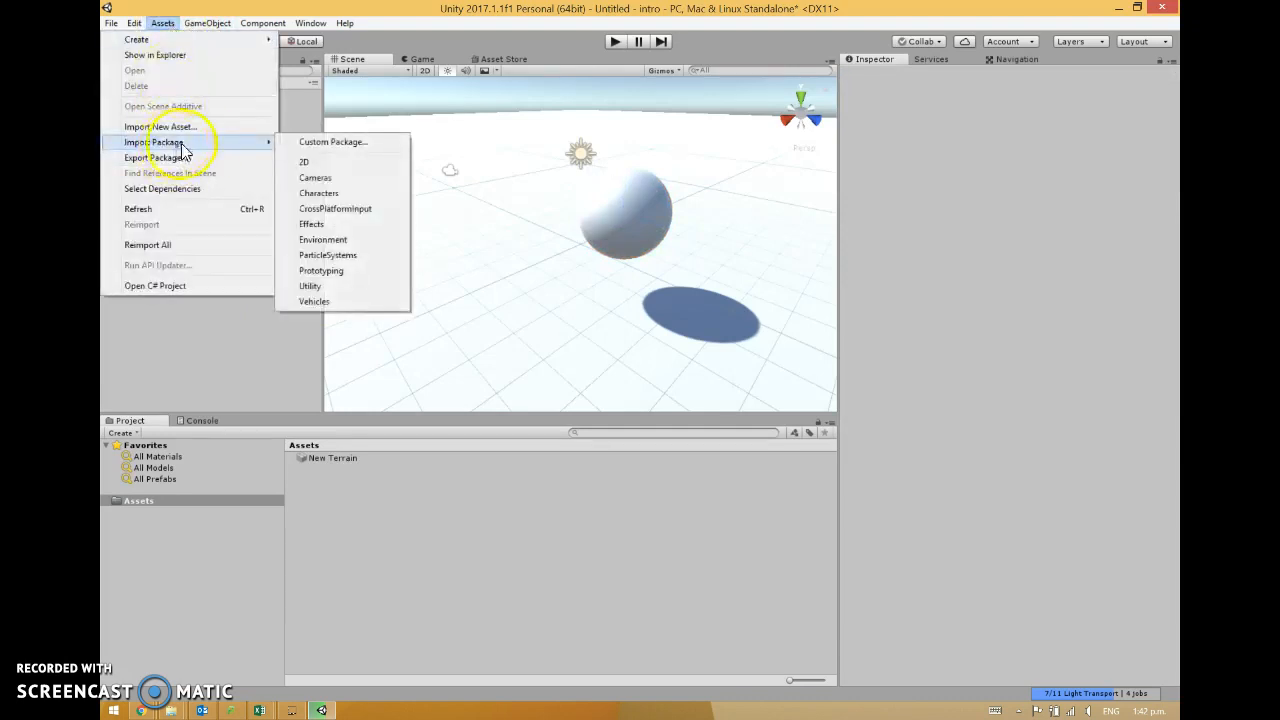
left_click(336, 195)
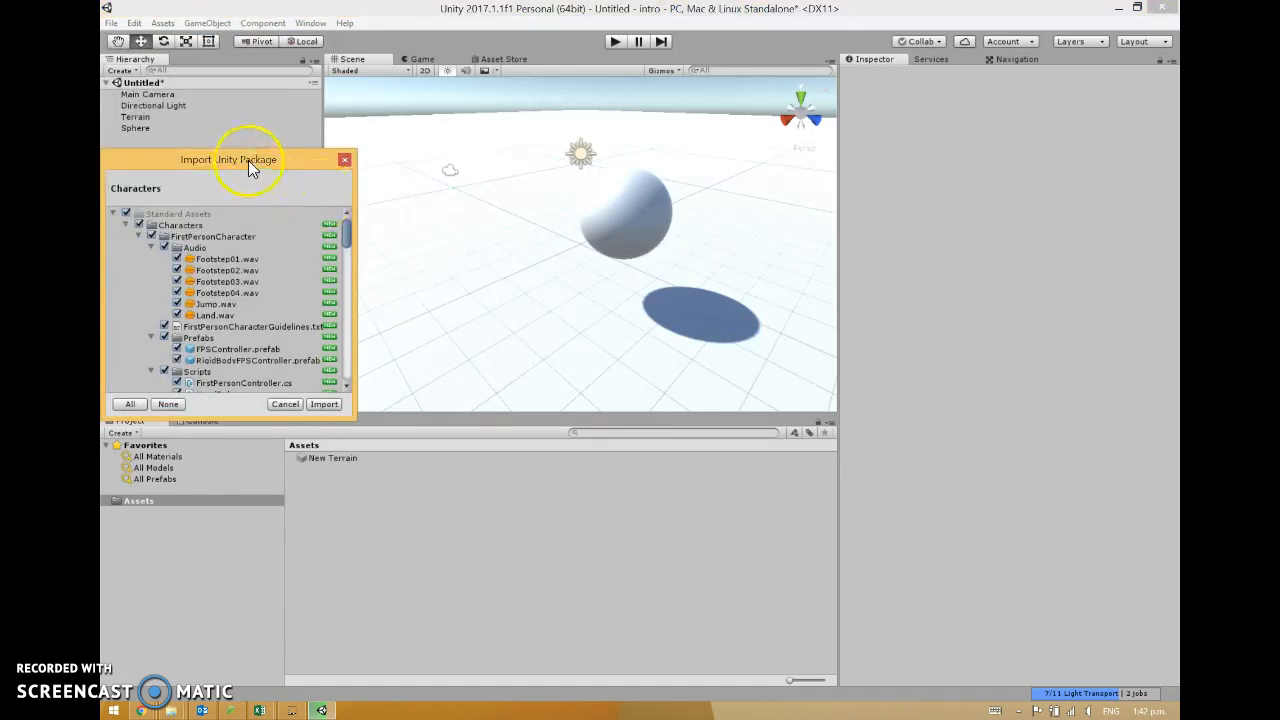
left_click_drag(248, 161, 310, 98)
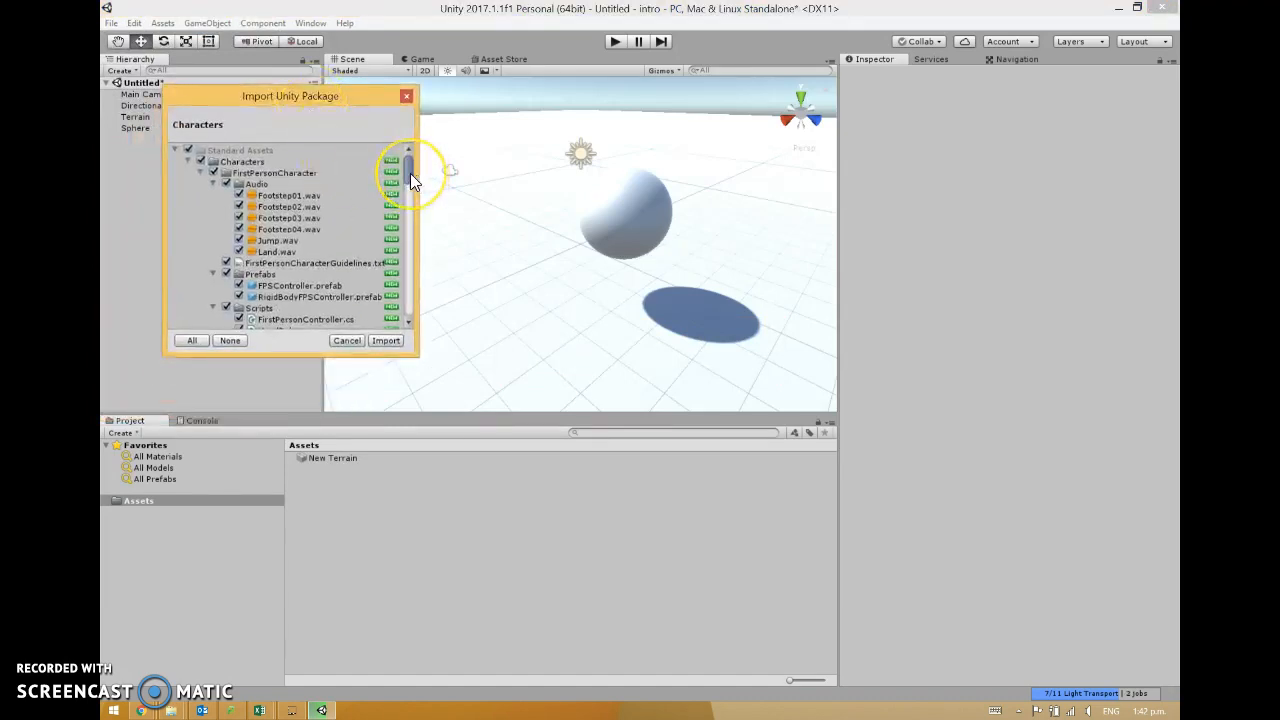
mouse_move(409, 173)
left_mouse_down()
mouse_move(398, 302)
mouse_move(409, 156)
left_mouse_up()
left_click(386, 341)
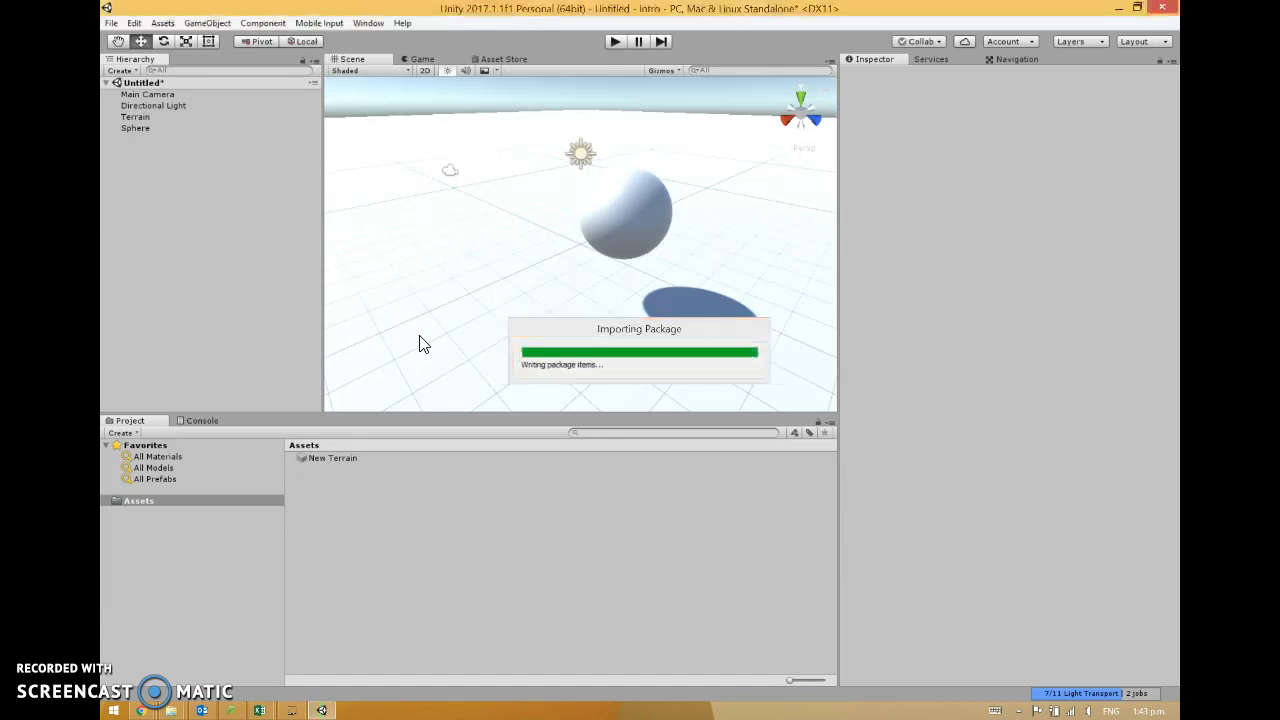
left_click(424, 334)
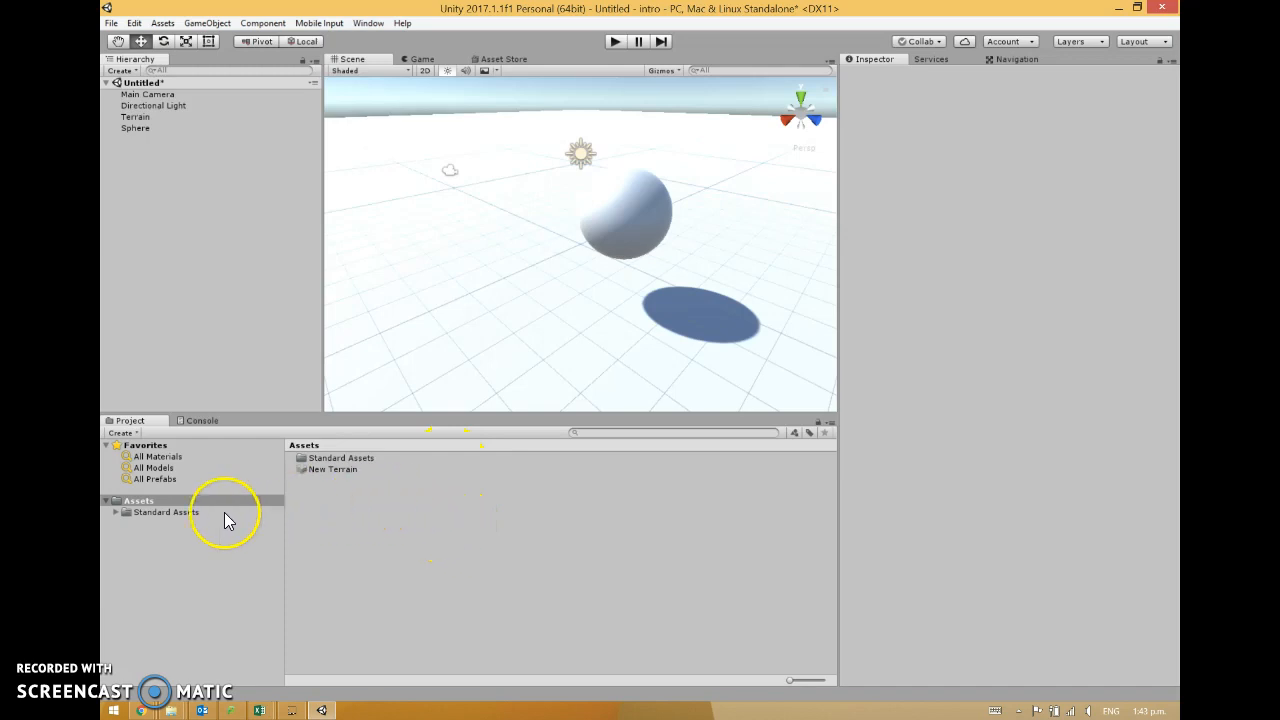
Step: Add the FPSController prefab from the Characters FirstPersonCharacter Prefabs folder to the scene as a top-level object
left_click(116, 512)
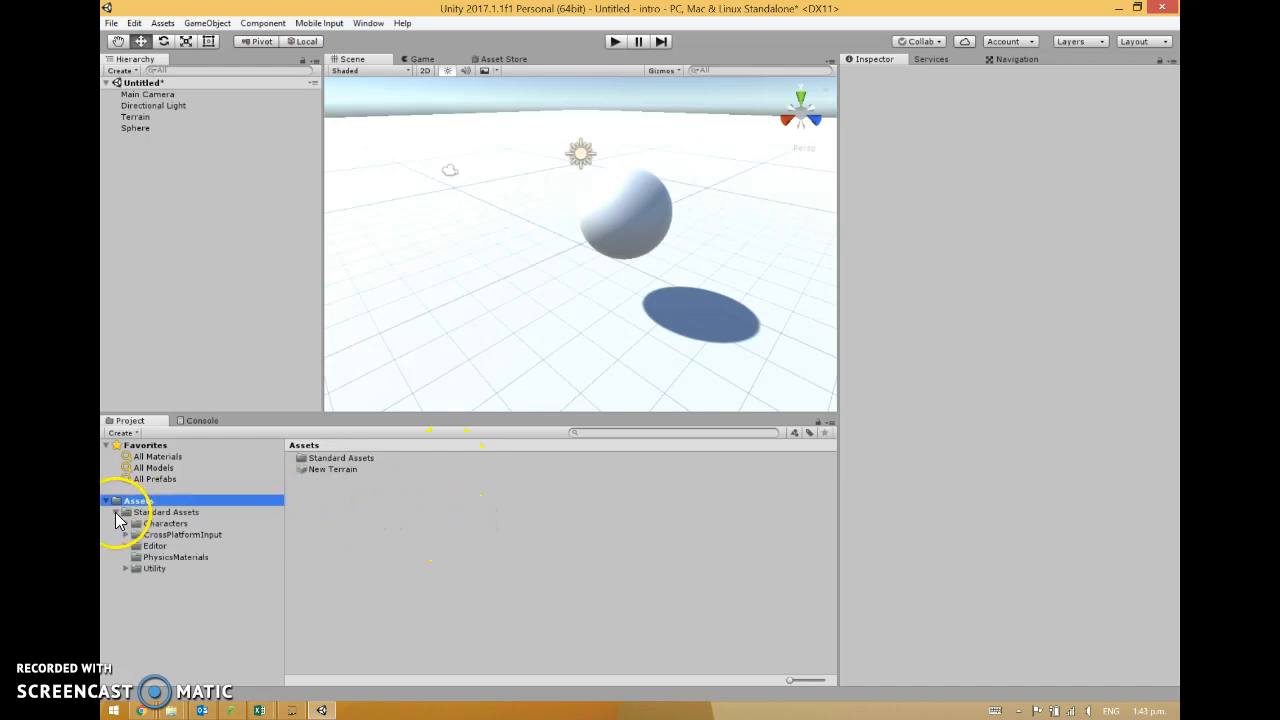
left_click(165, 523)
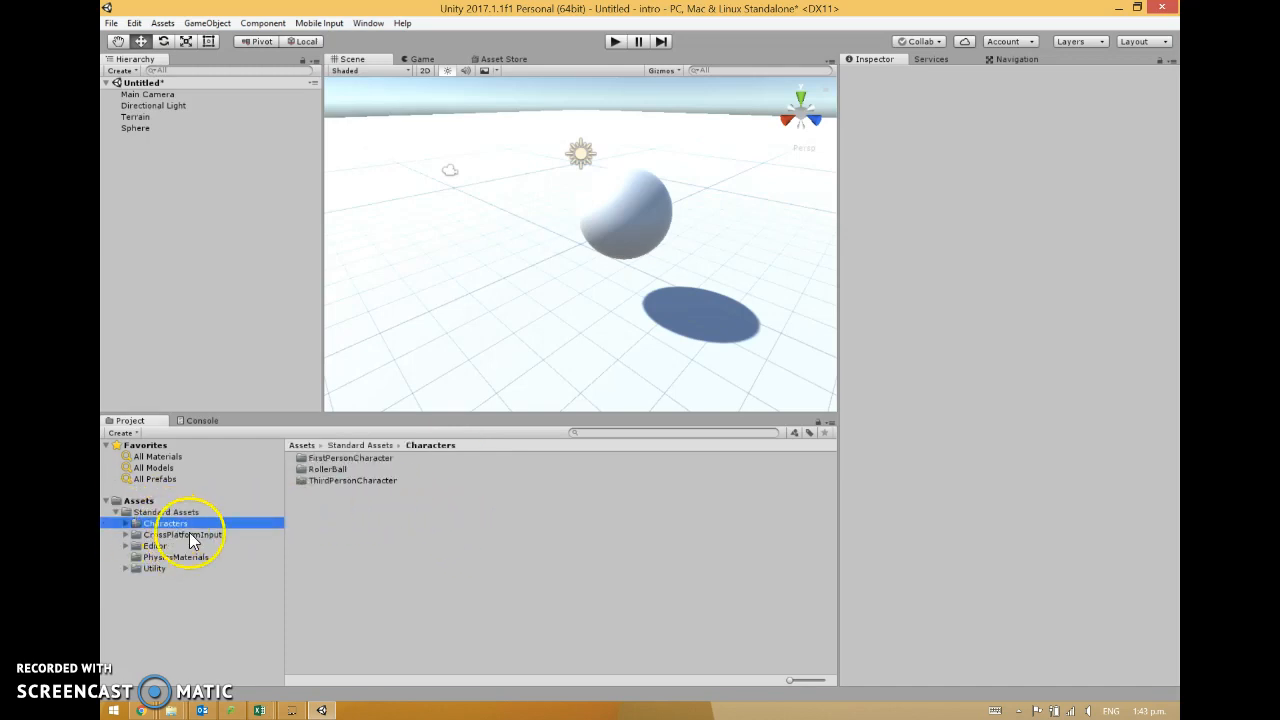
left_click(346, 459)
double_click(312, 458)
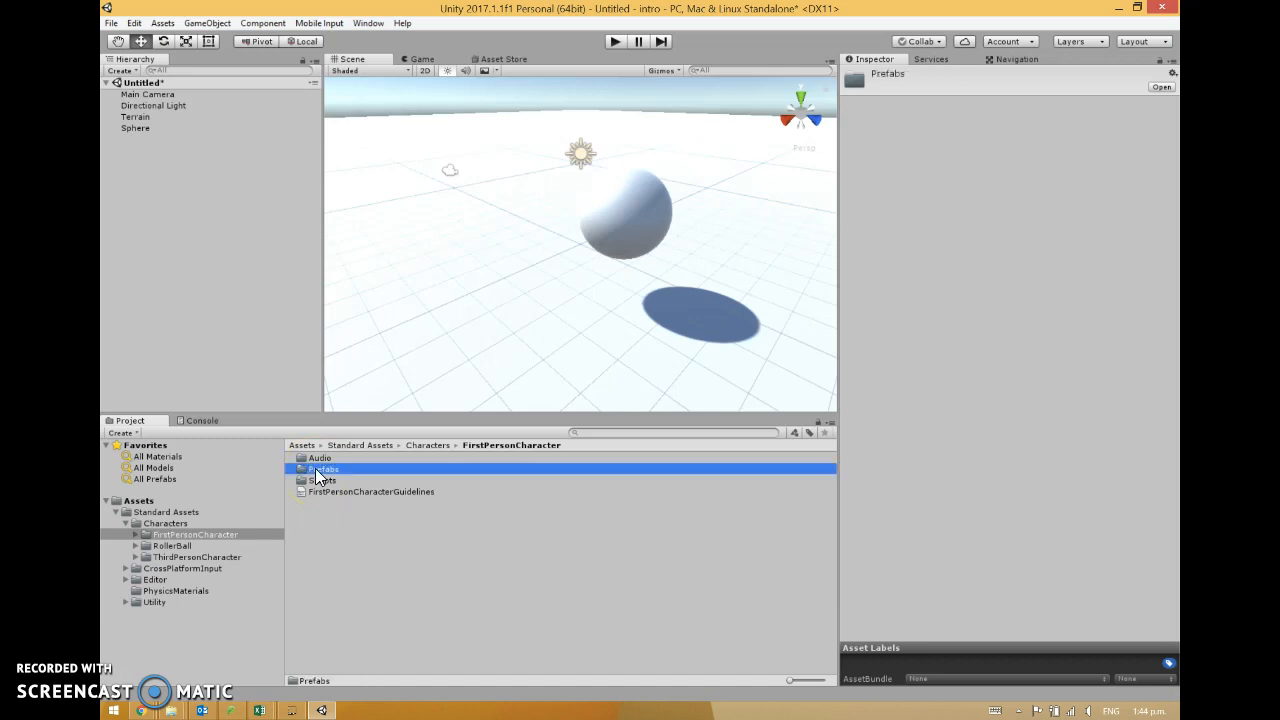
double_click(315, 468)
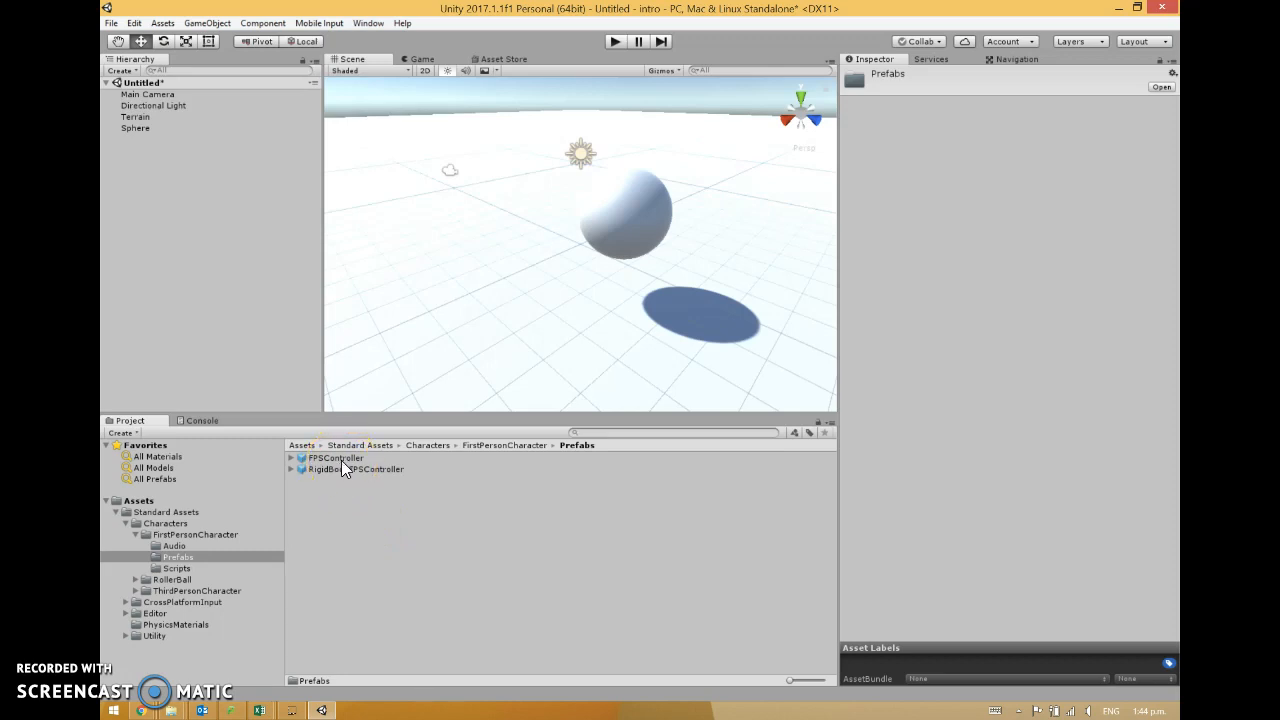
left_click_drag(339, 458, 155, 186)
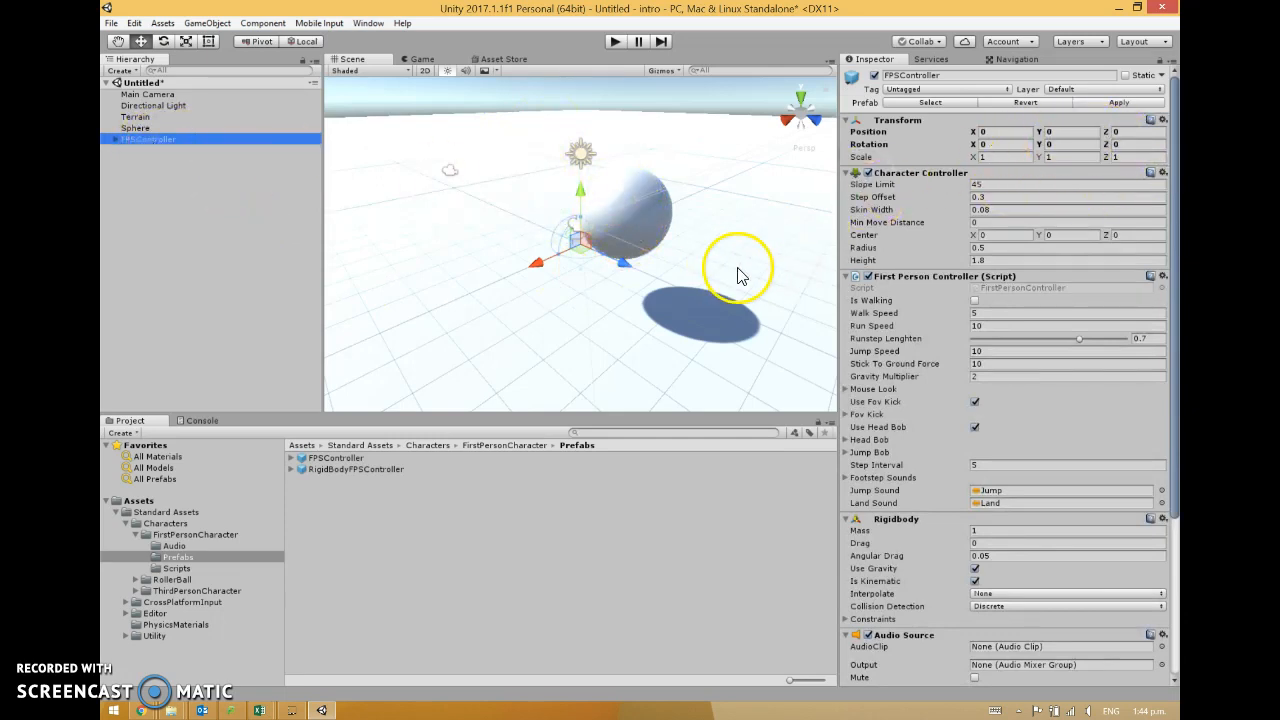
Step: Test-run the scene in first person, walking back and forth around the sphere, and stop playback
left_click(614, 41)
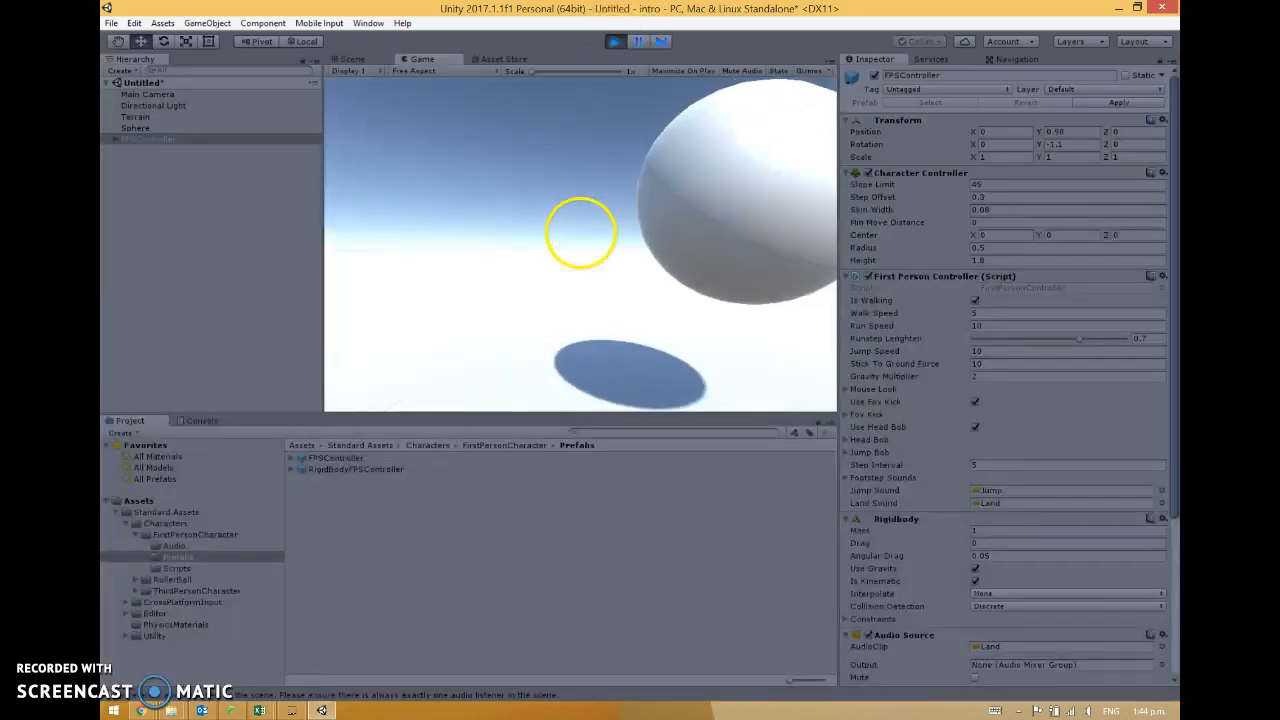
key("s")
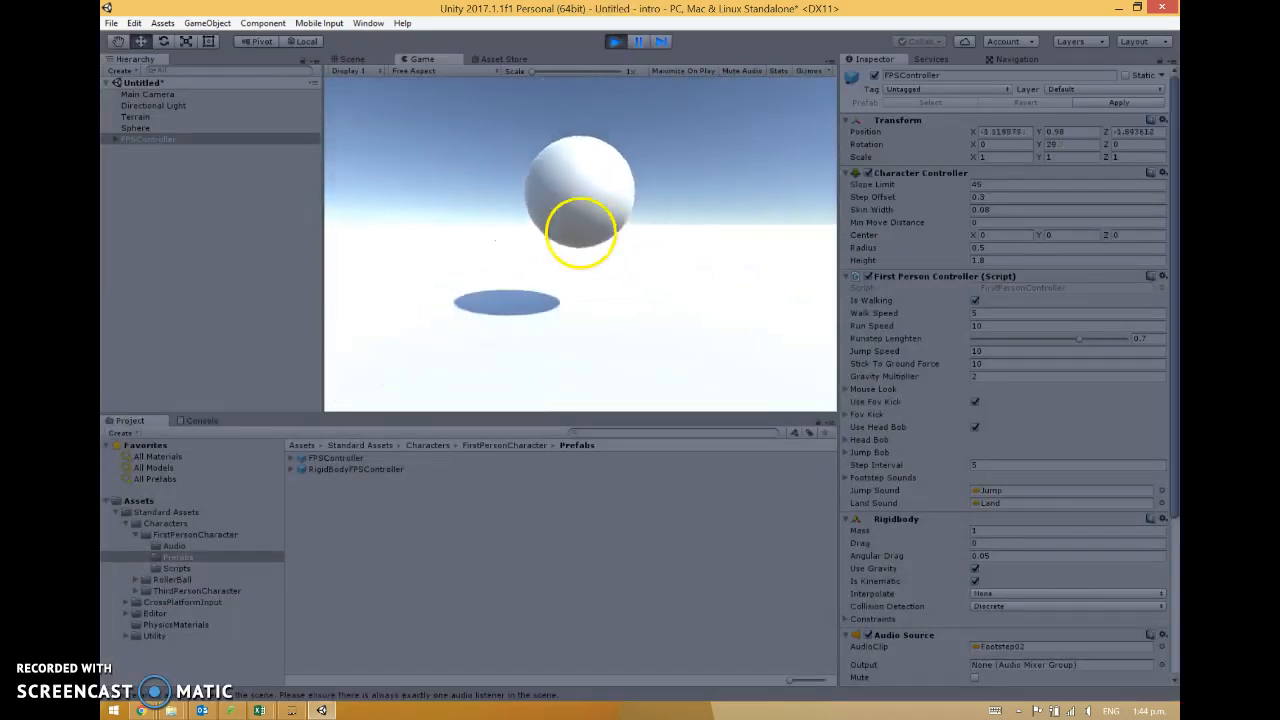
key("w")
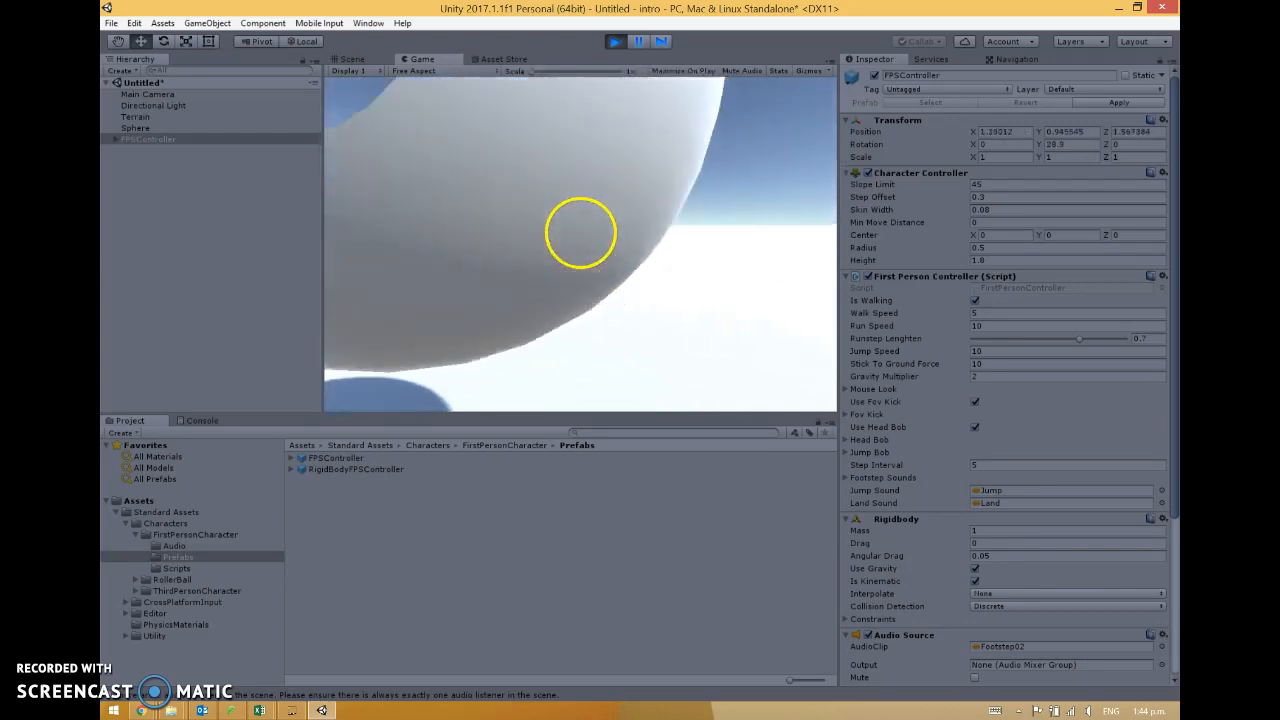
key("s")
key("w")
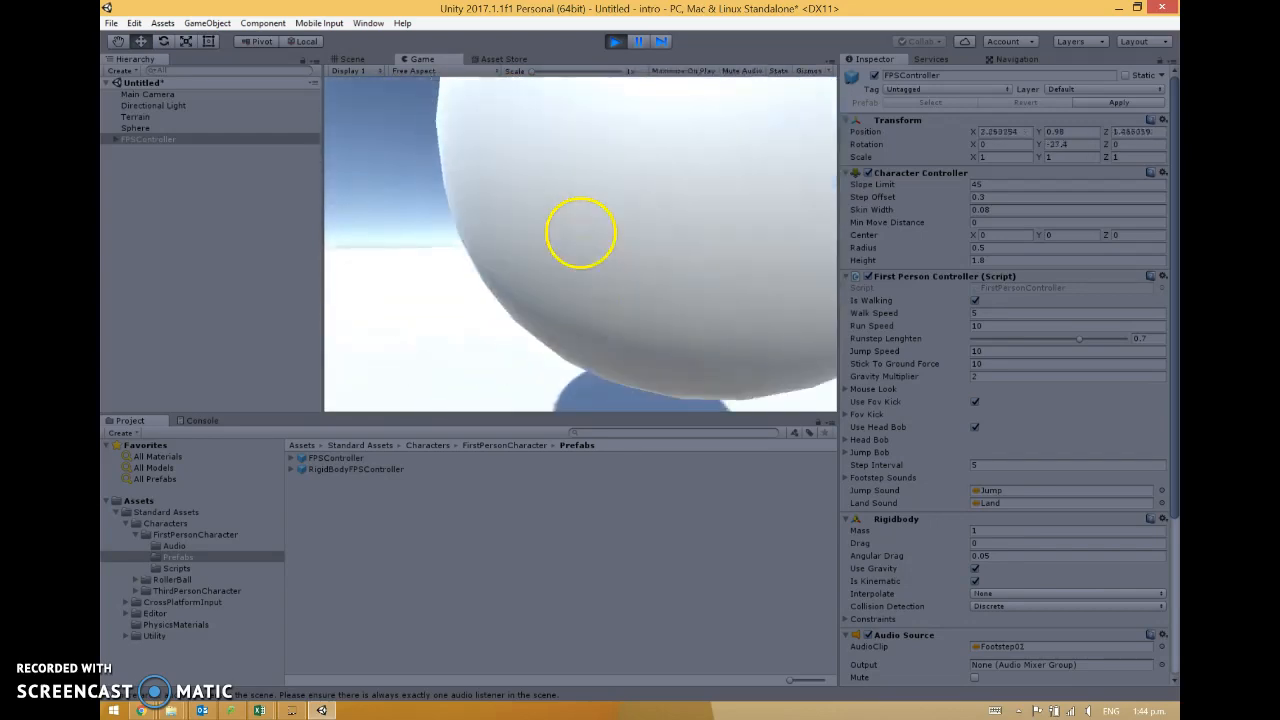
key("s")
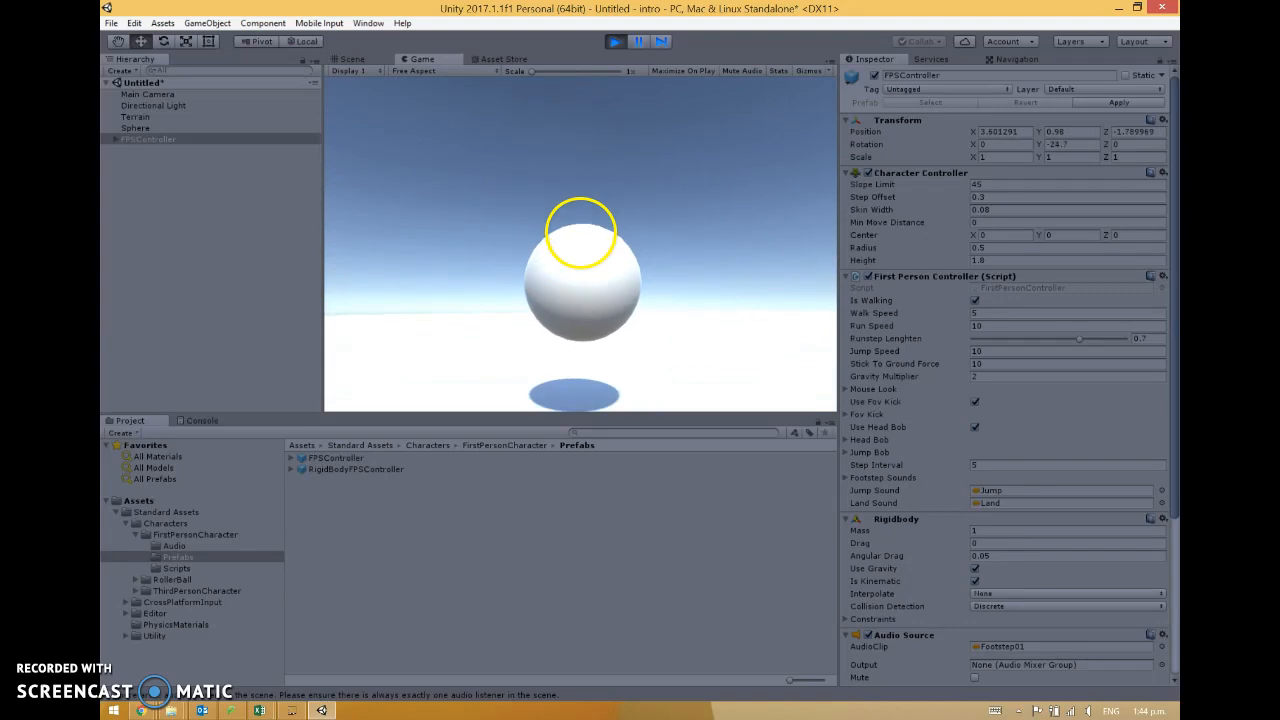
mouse_move(591, 317)
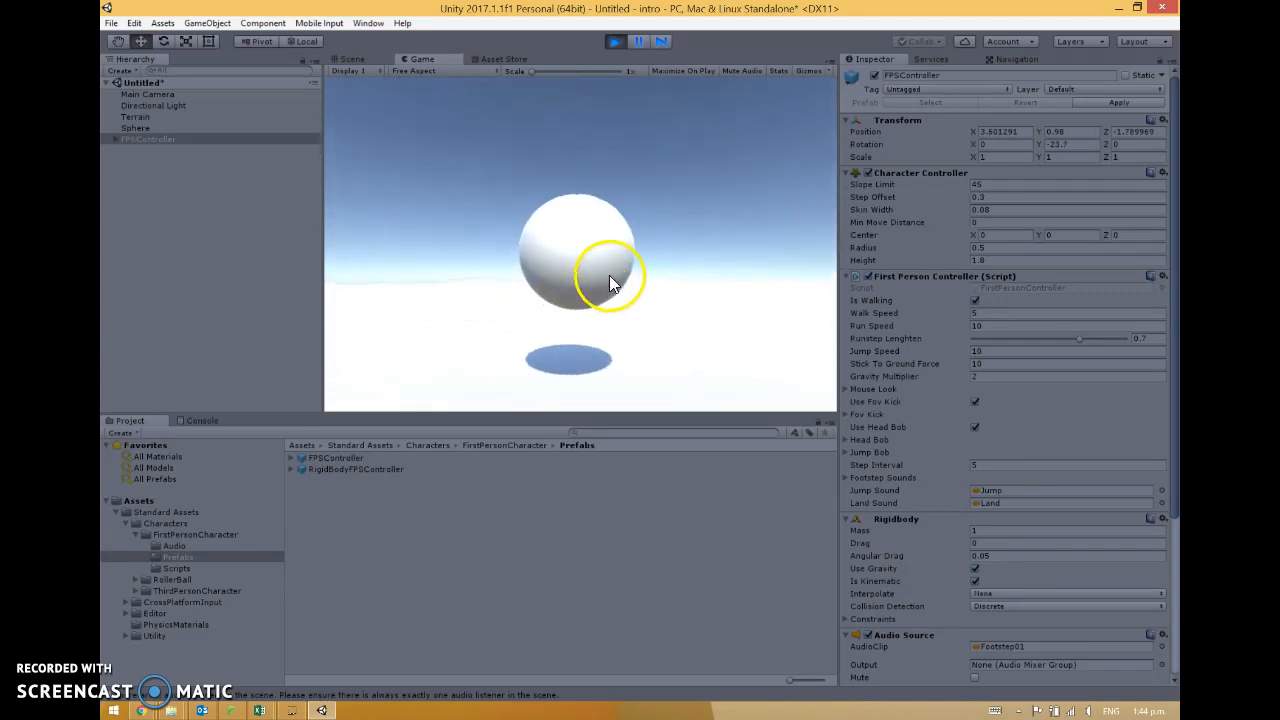
left_click(615, 41)
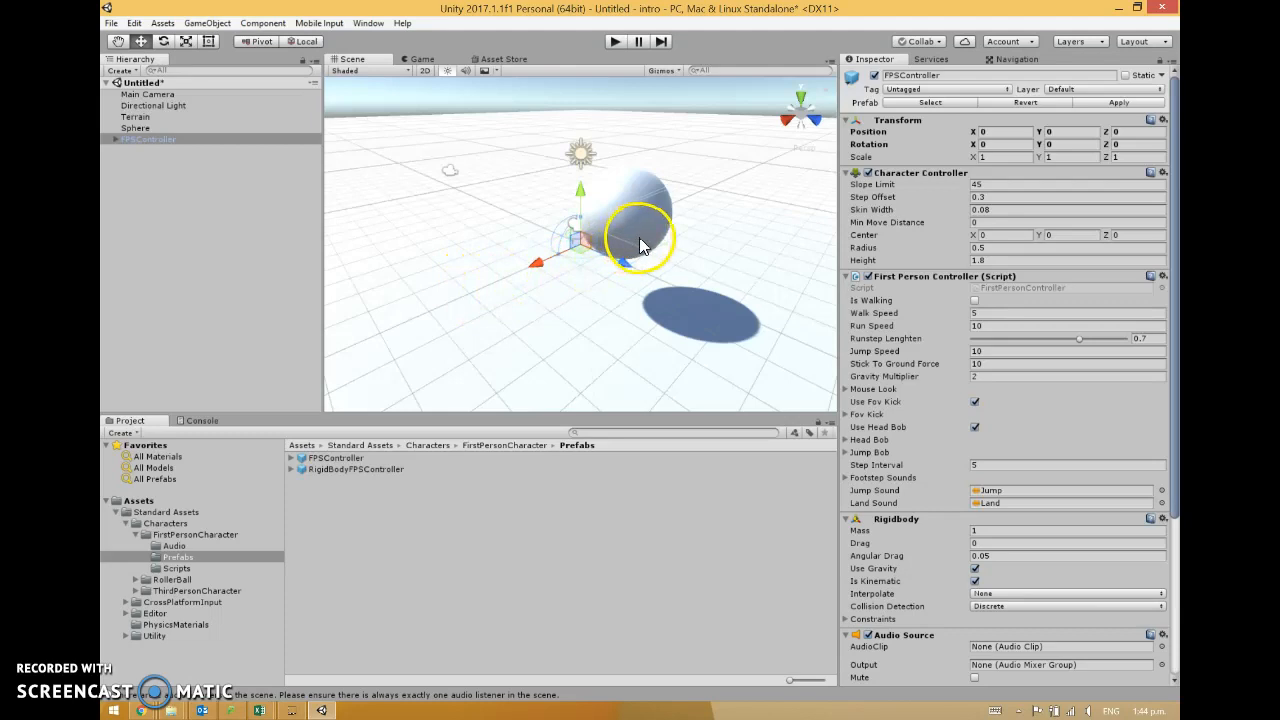
Step: Assign the Bouncy physic material to the sphere's Sphere Collider and test-run the scene
left_click(155, 128)
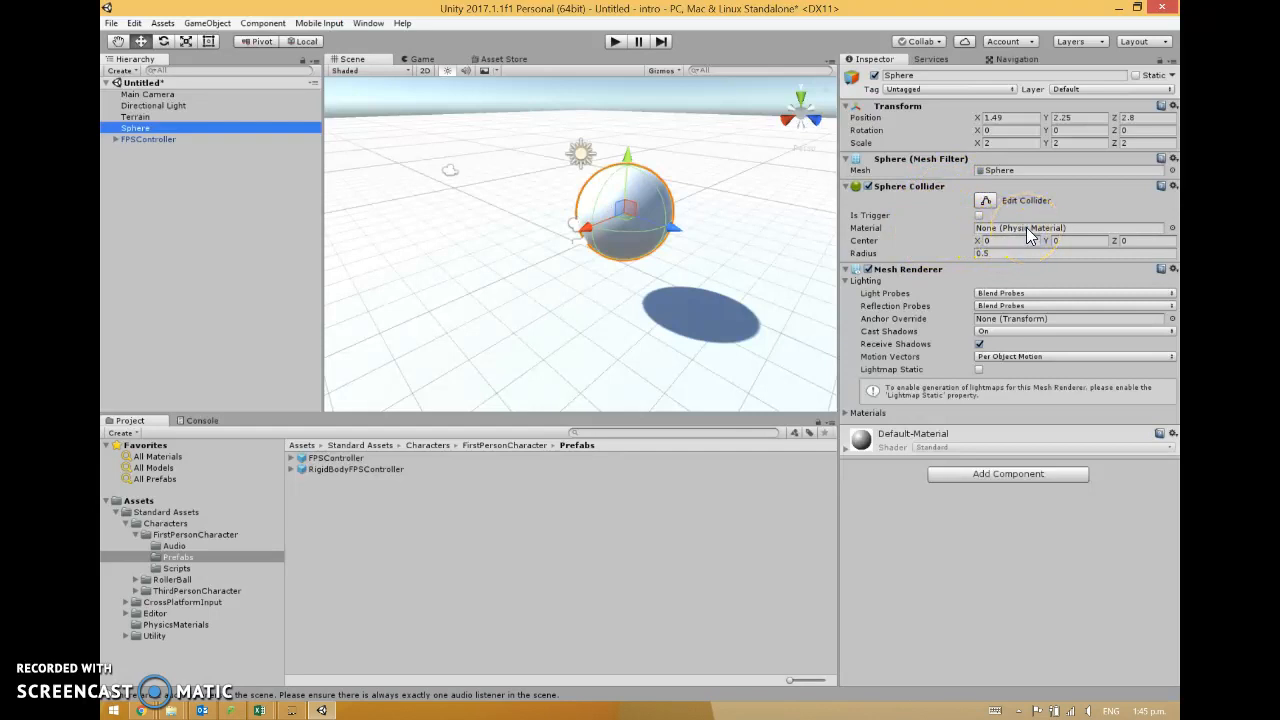
left_click(1172, 228)
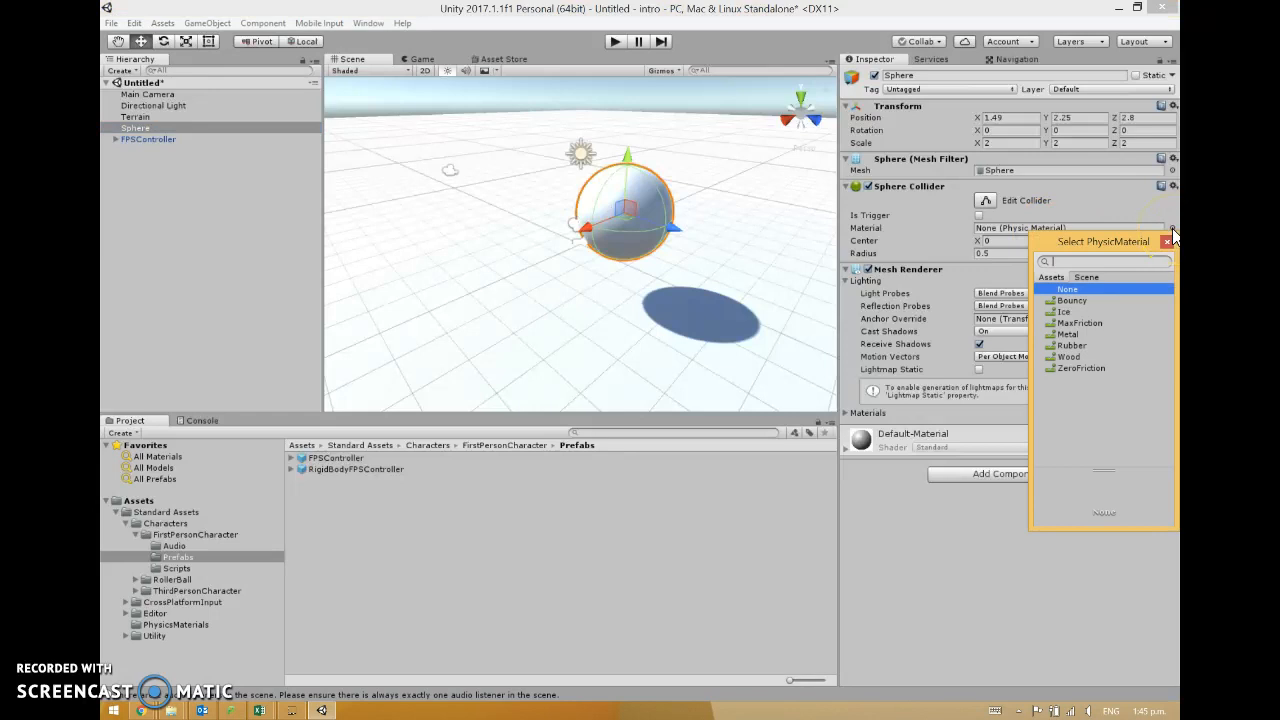
left_click(1081, 300)
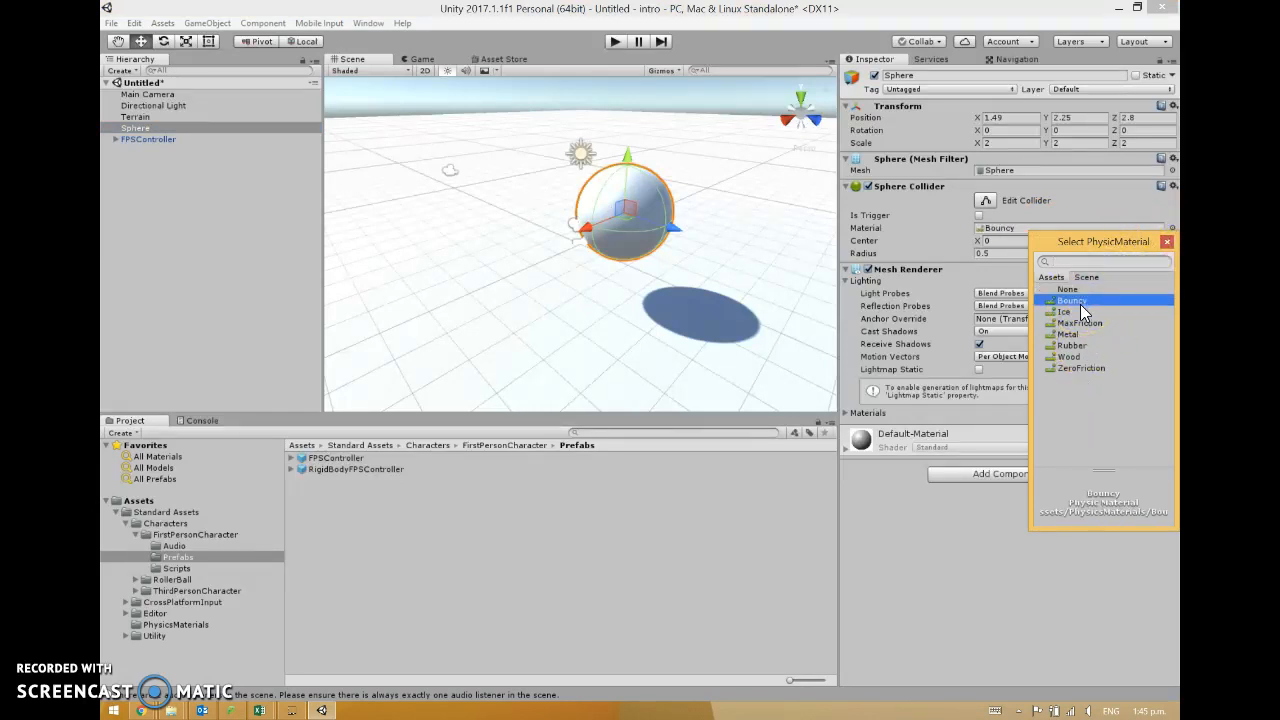
left_click(1000, 515)
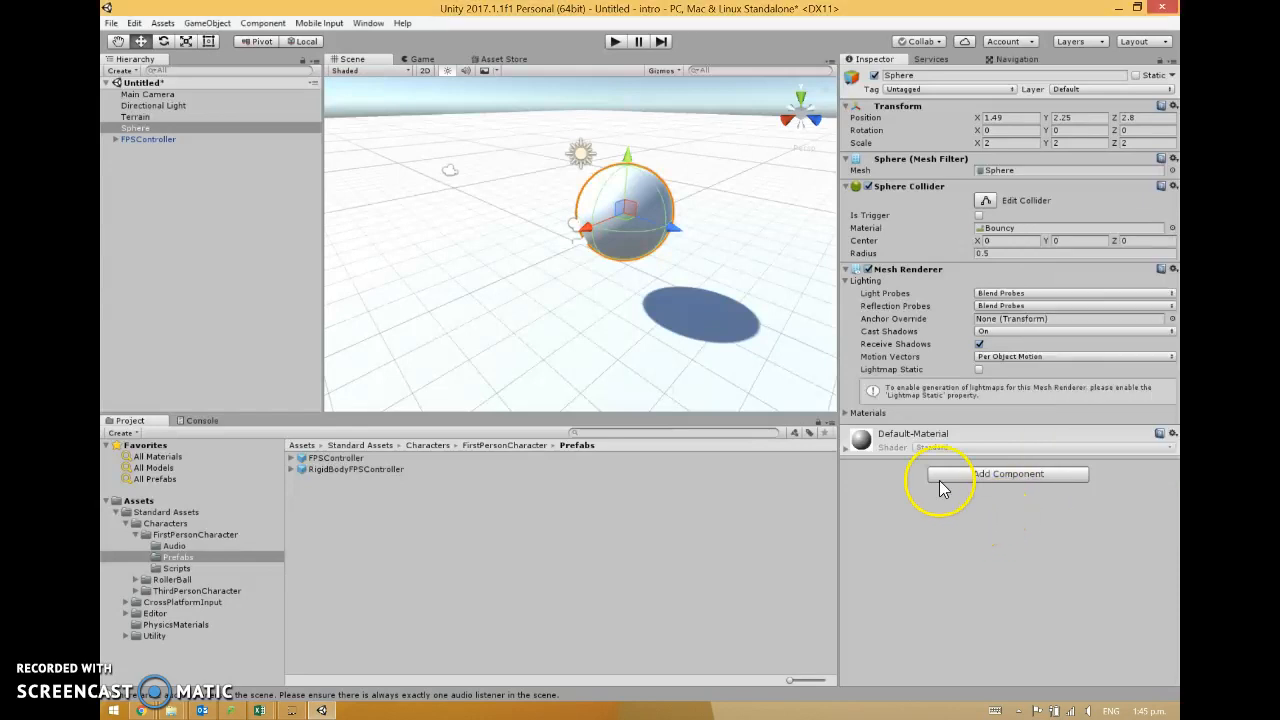
left_click(615, 44)
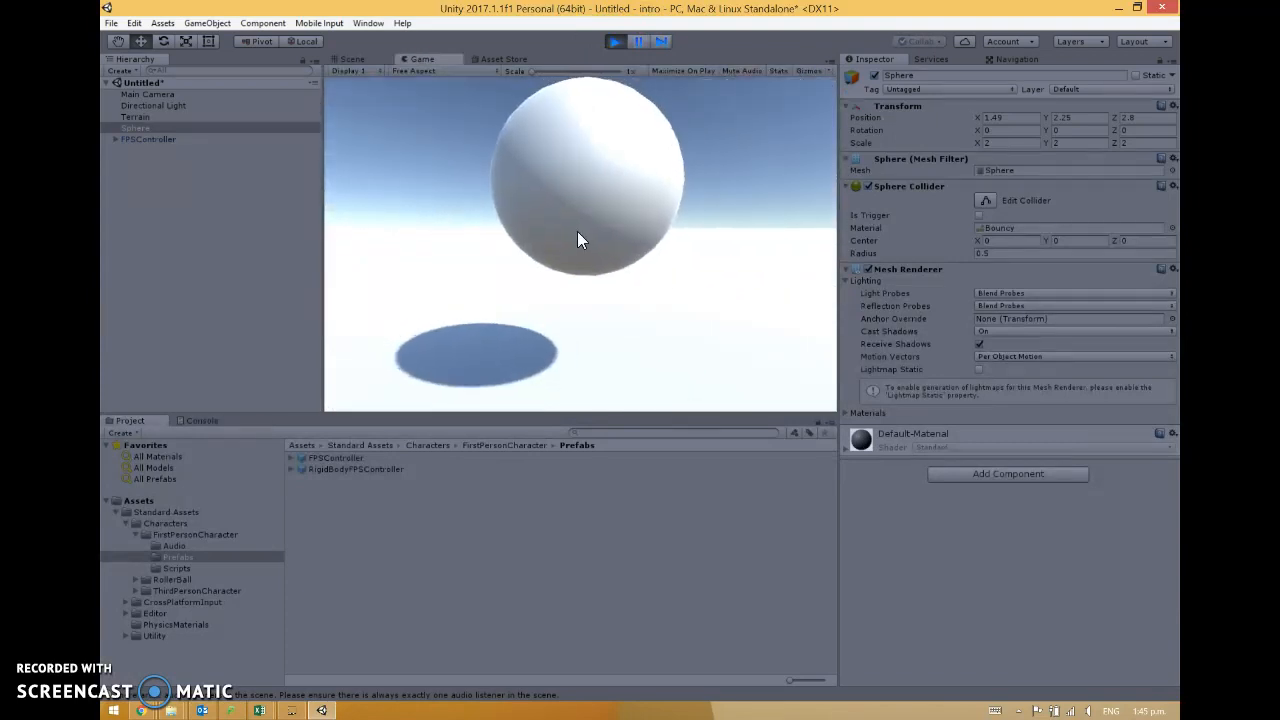
left_click(614, 44)
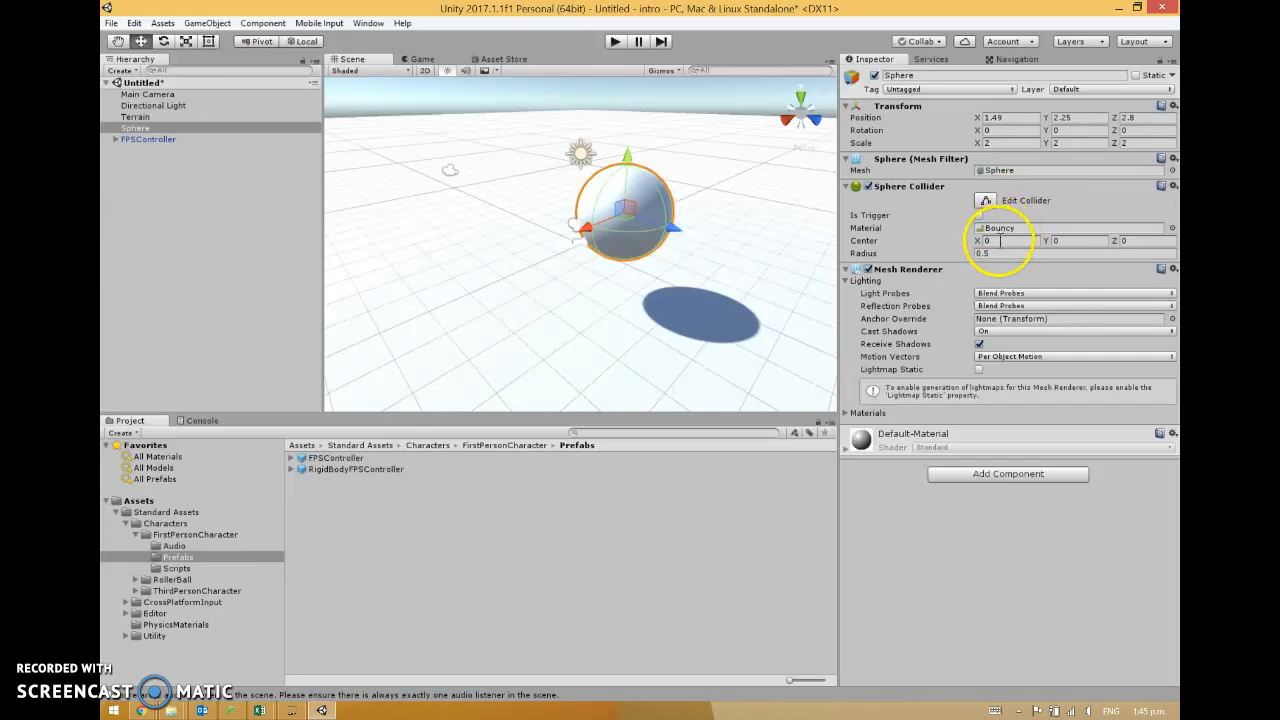
Step: Add a Rigidbody physics component to the sphere and test-run the scene
left_click(1020, 476)
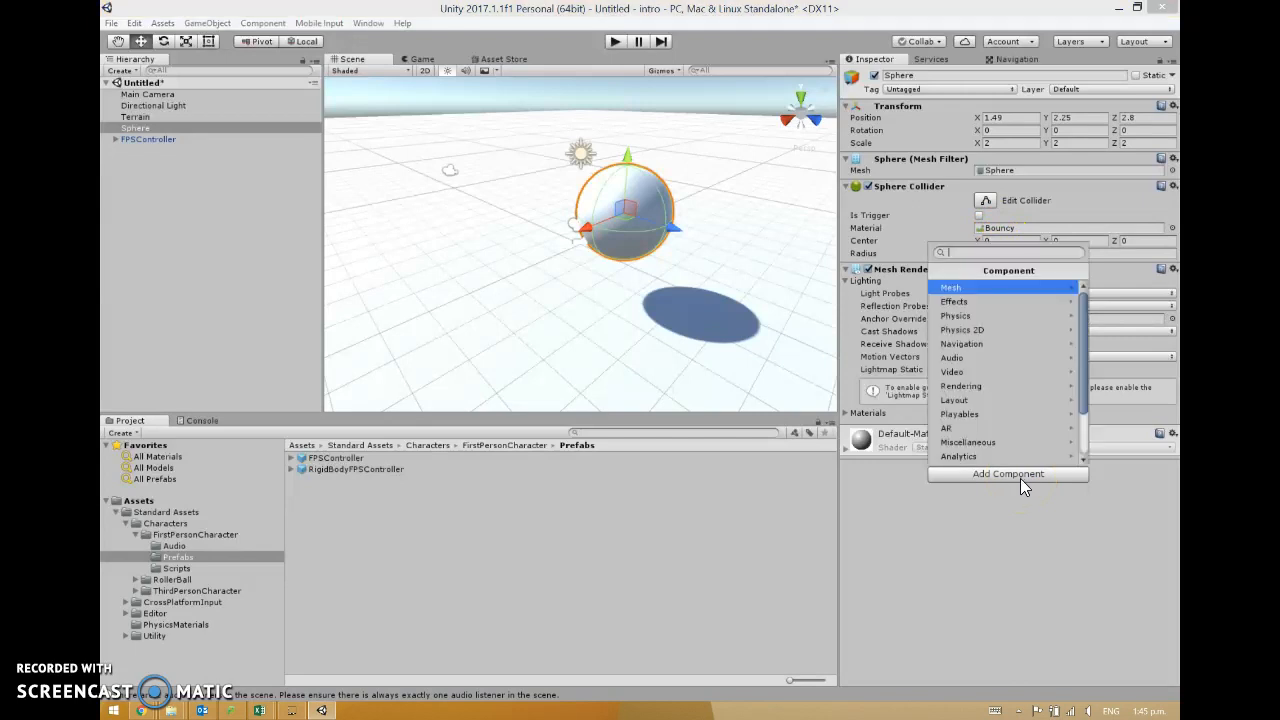
left_click(1008, 320)
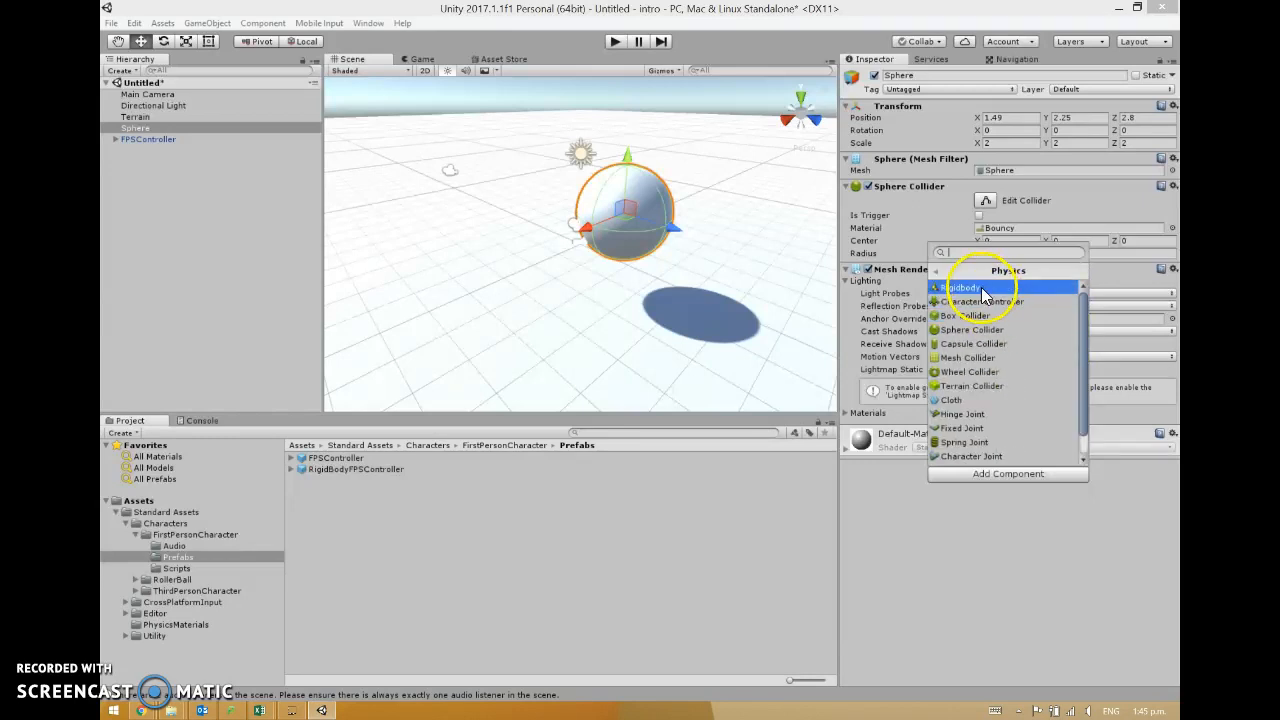
left_click(988, 290)
left_click(615, 40)
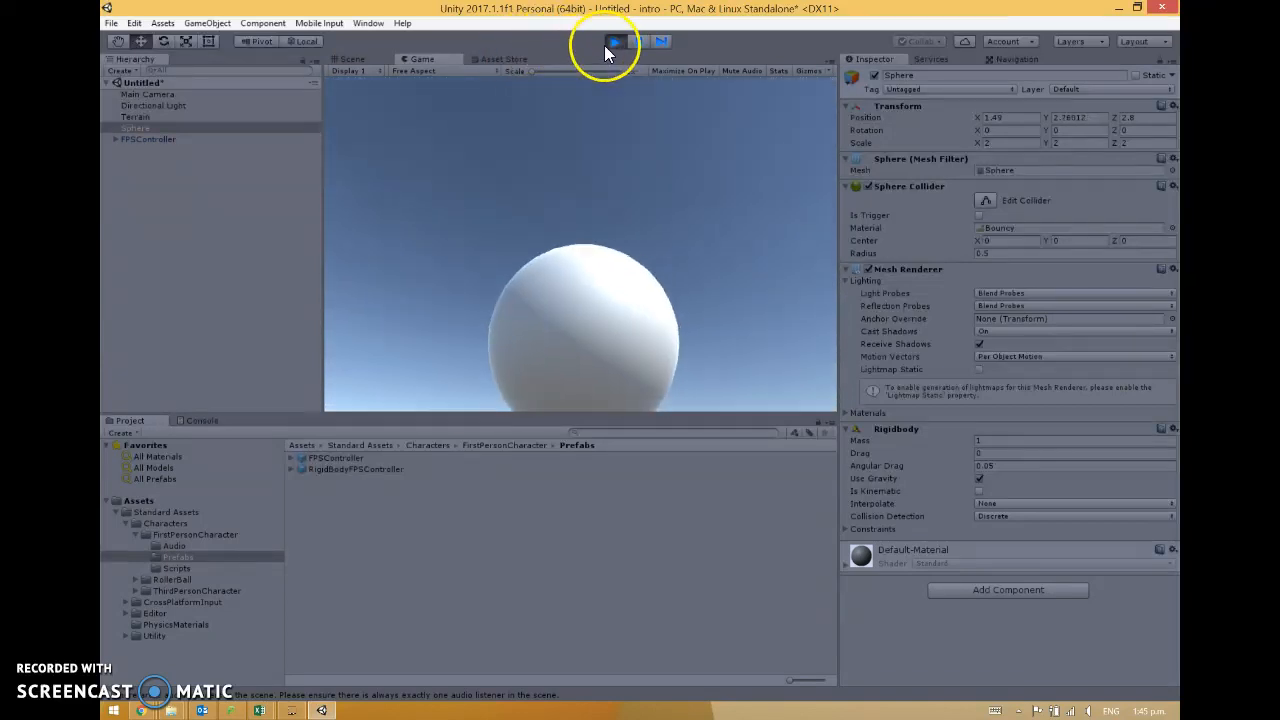
left_click(615, 41)
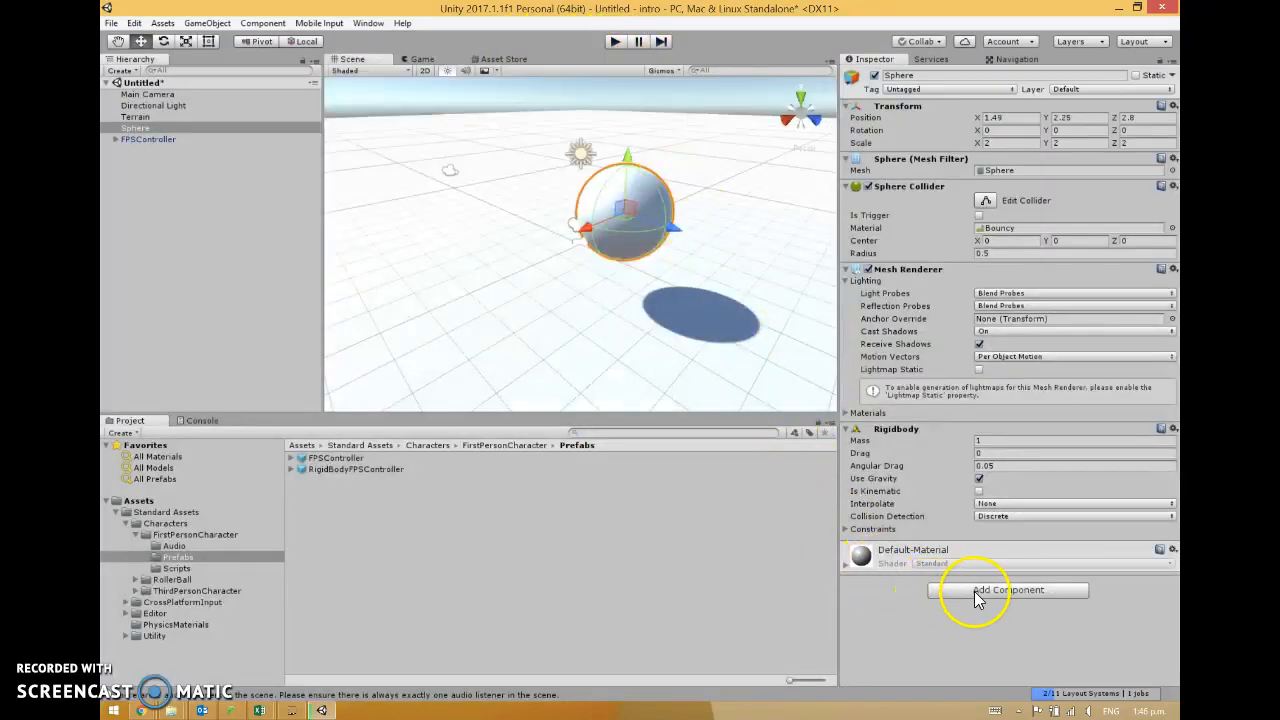
left_click(978, 591)
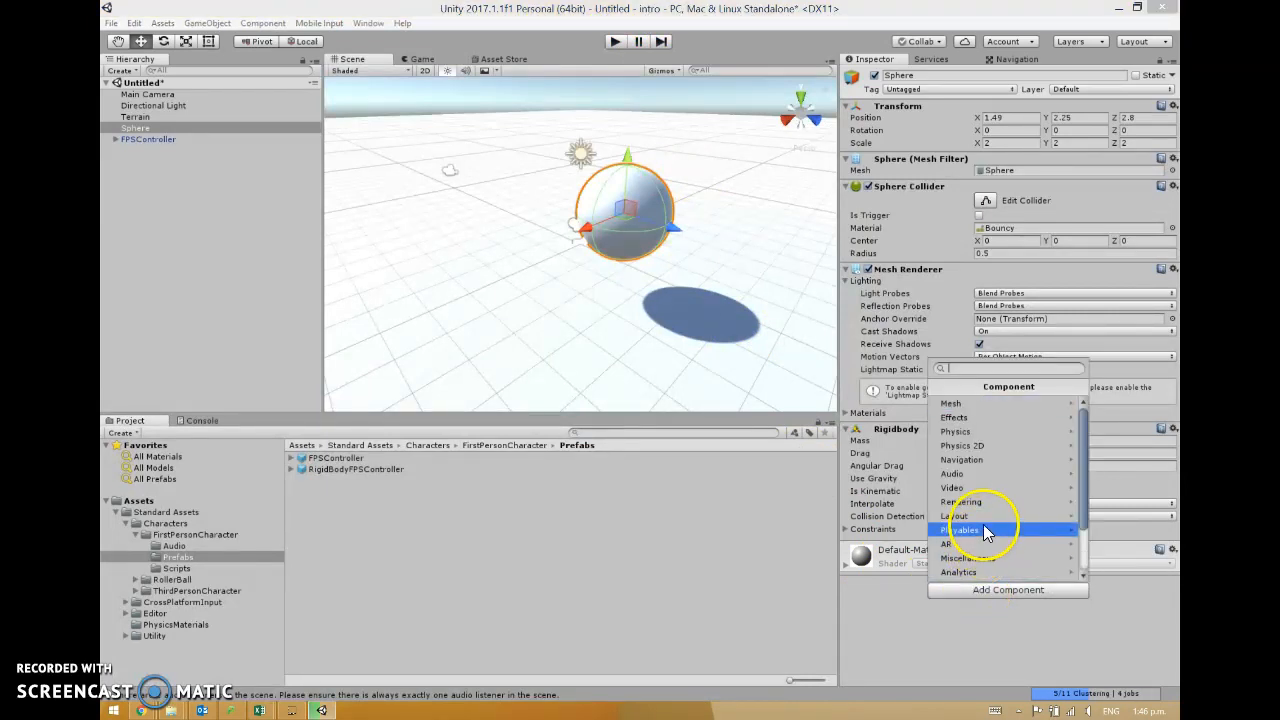
left_click(647, 540)
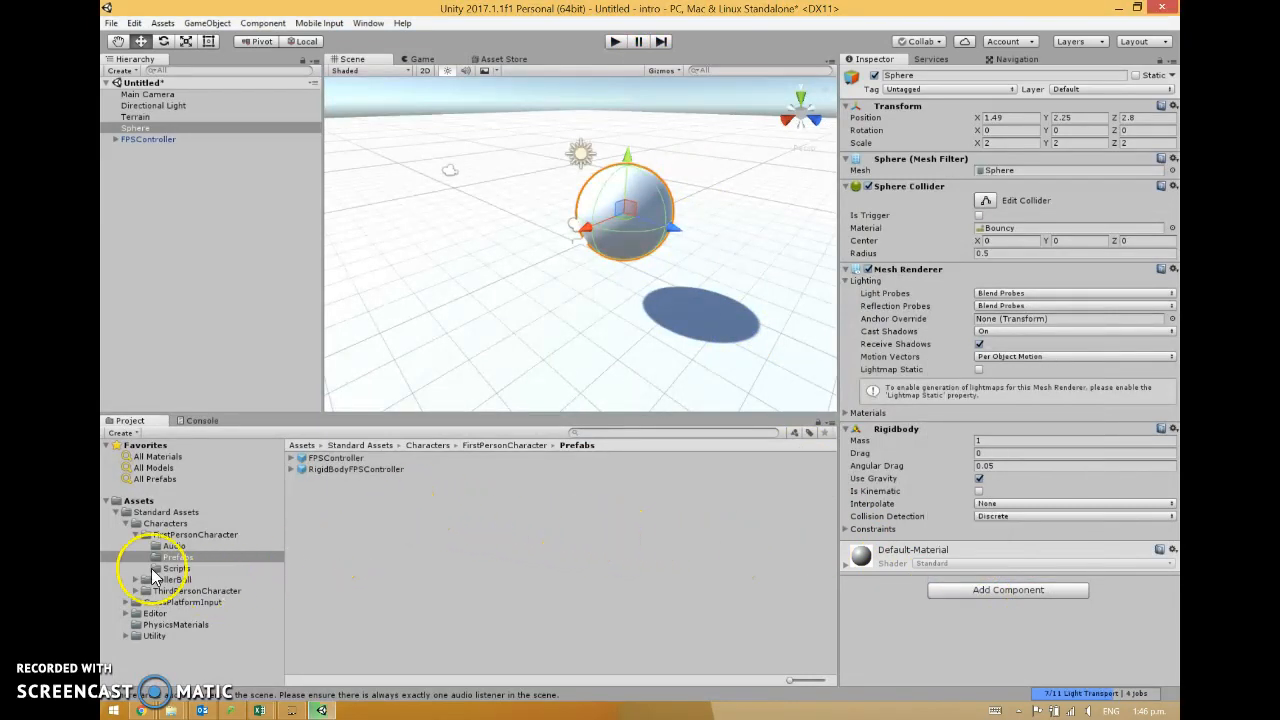
Step: Create a new material named blueMaterial in the project's root Assets folder
left_click(137, 500)
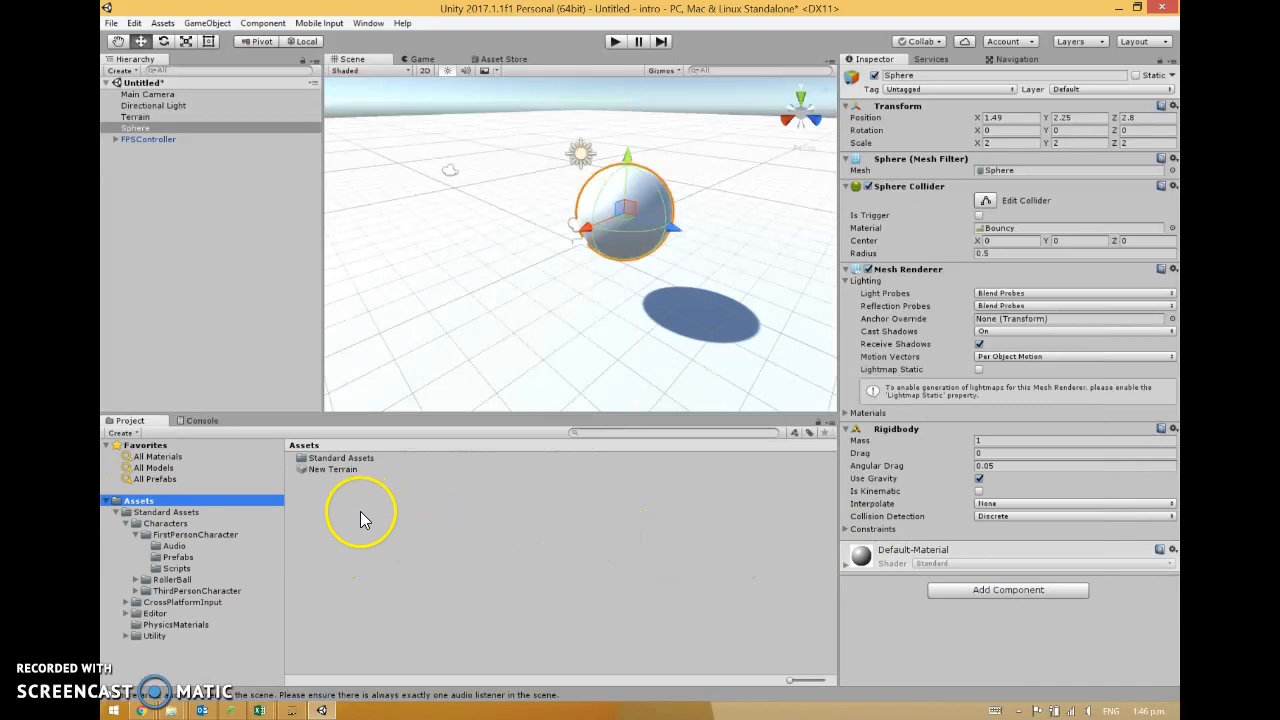
right_click(320, 502)
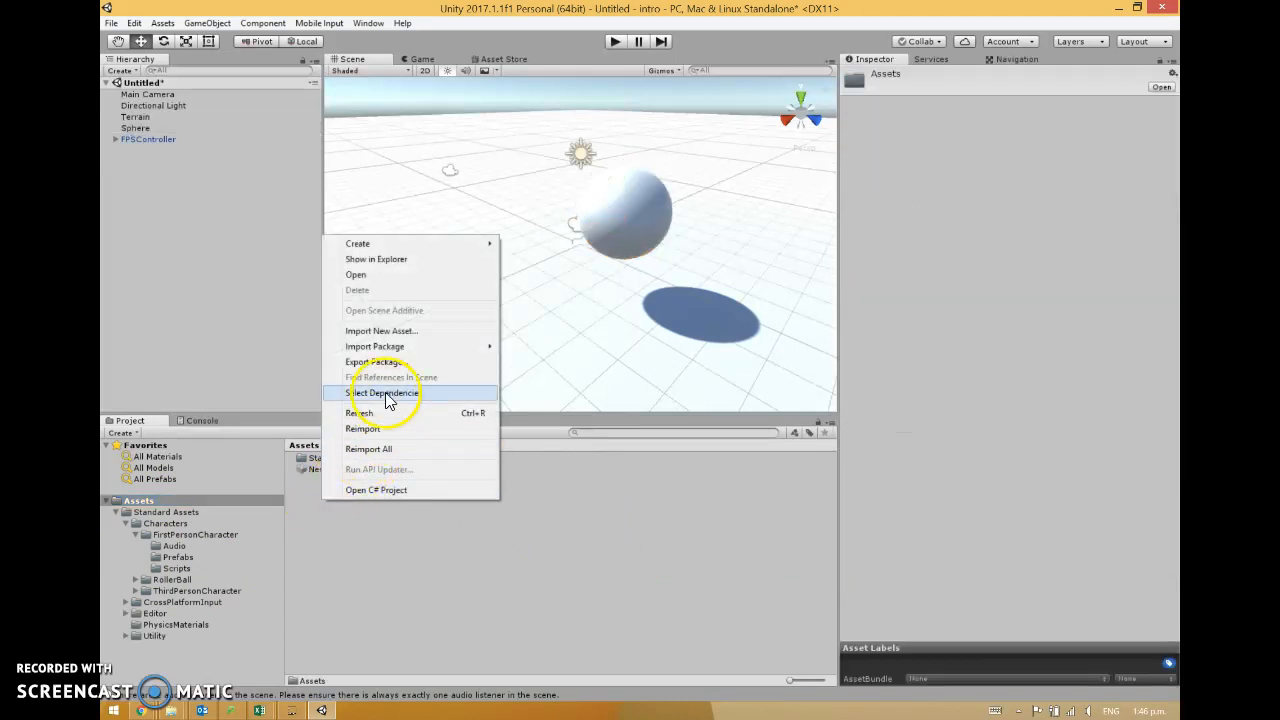
mouse_move(417, 247)
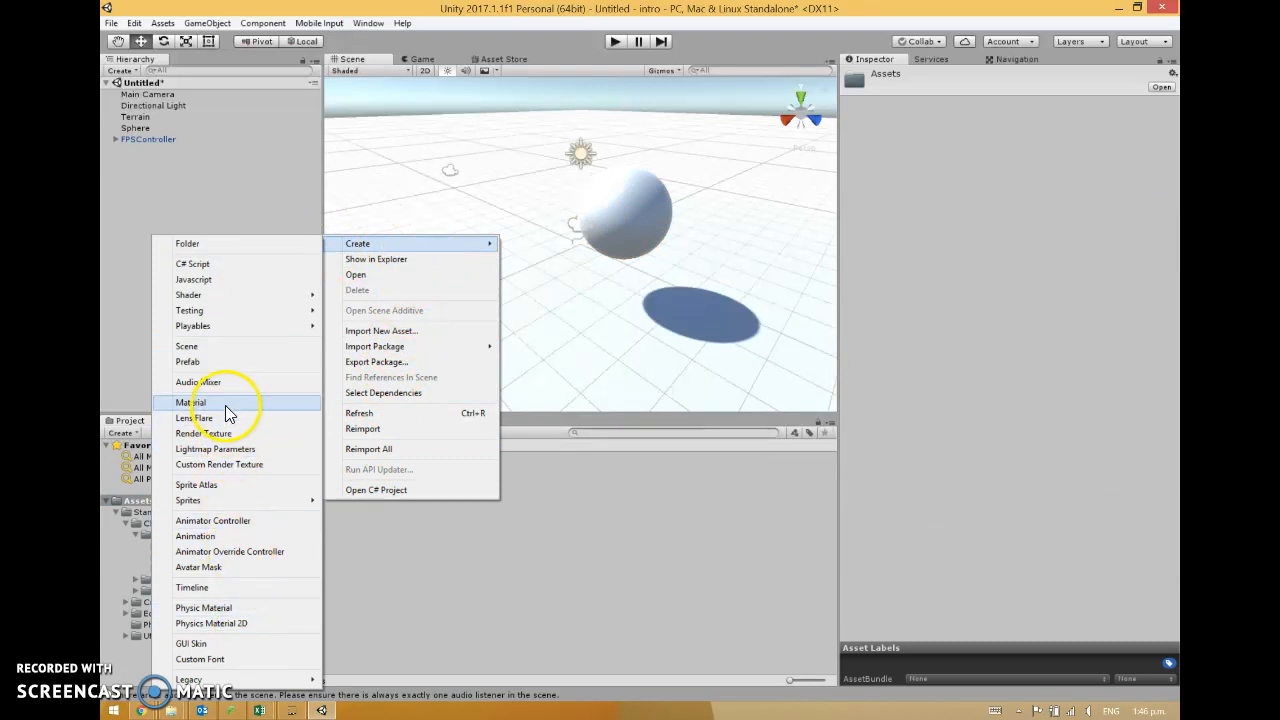
left_click(191, 402)
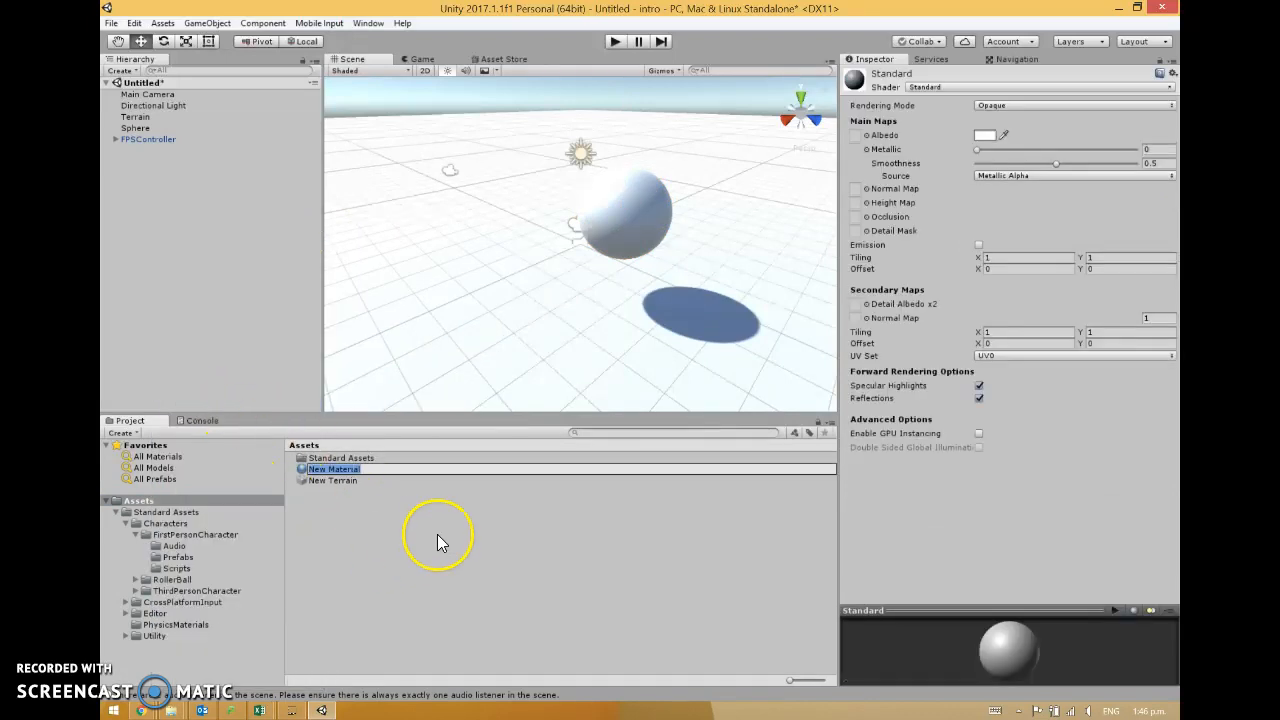
type("blueMaterial")
key("Return")
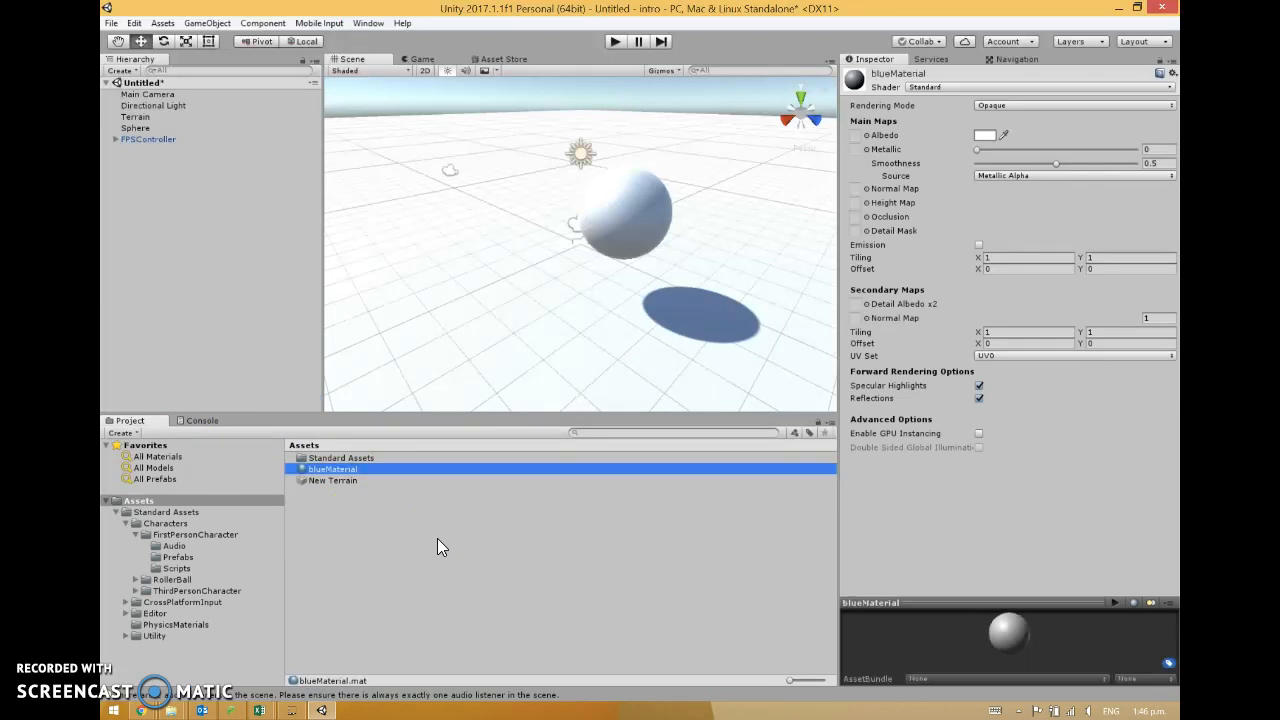
Step: Set blueMaterial's albedo to blue, hex 000FC1FF, and apply the material to the Sphere object
left_click(985, 135)
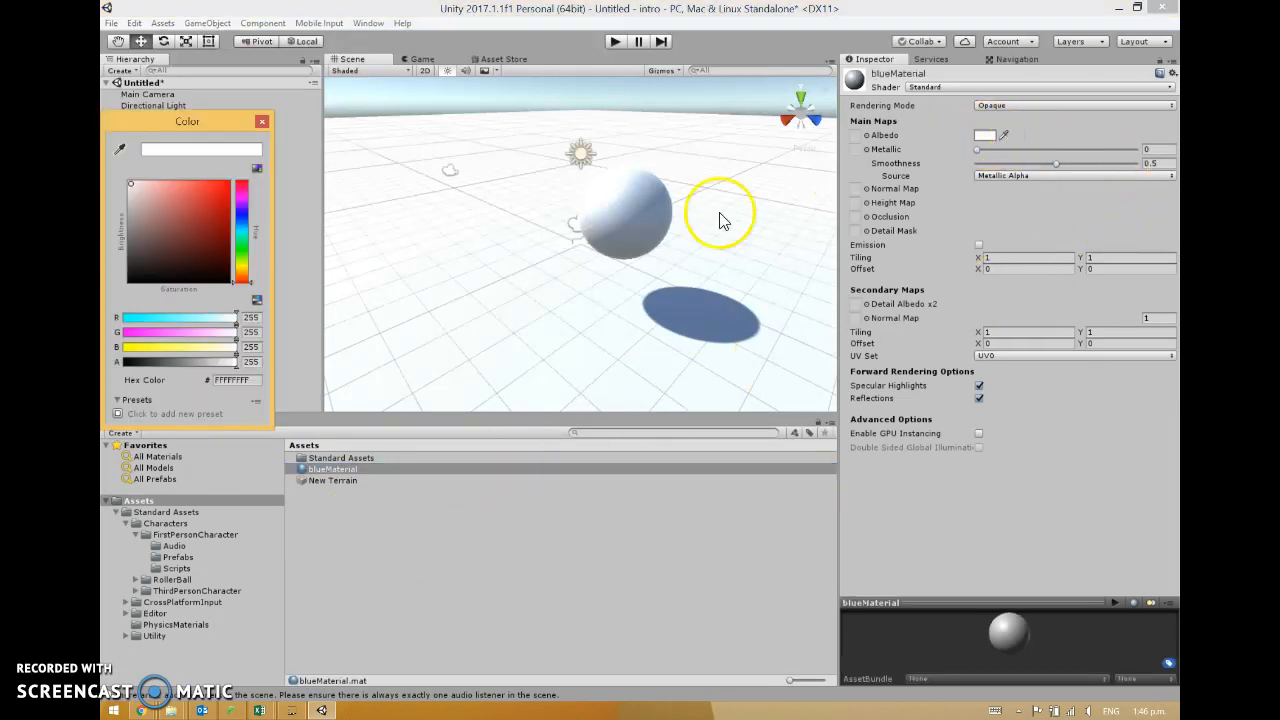
left_click(228, 207)
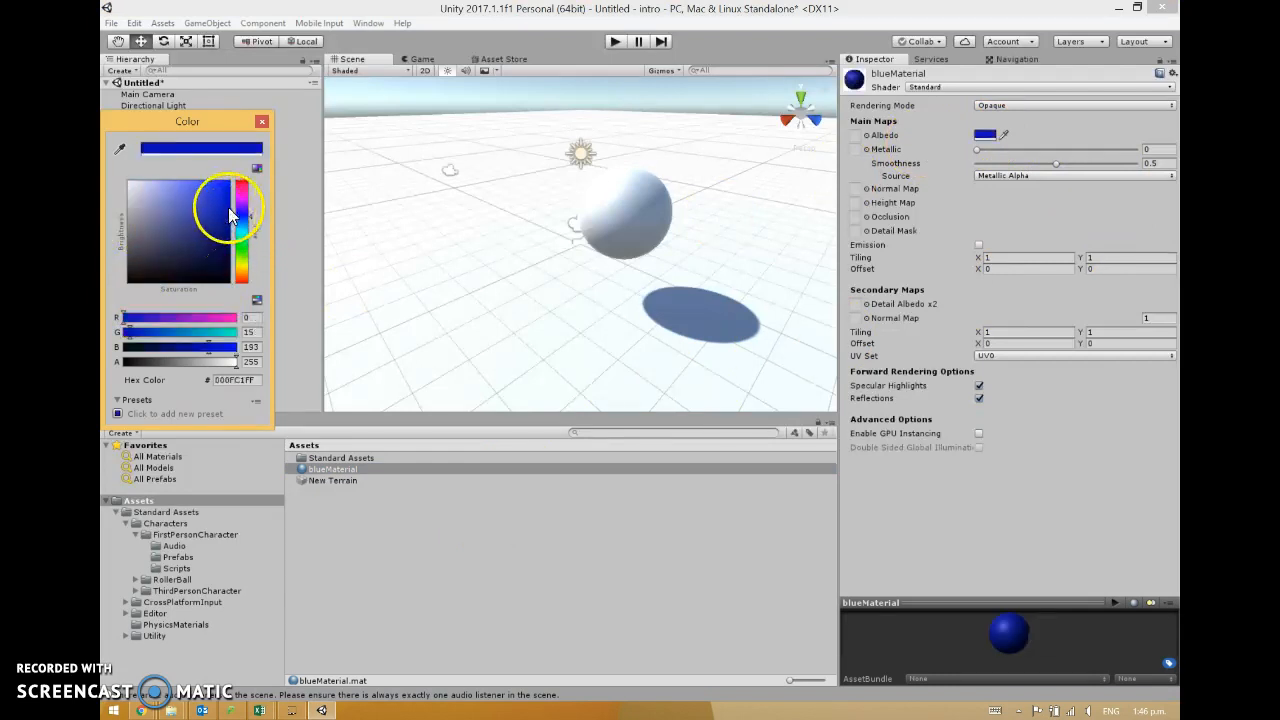
left_click(261, 122)
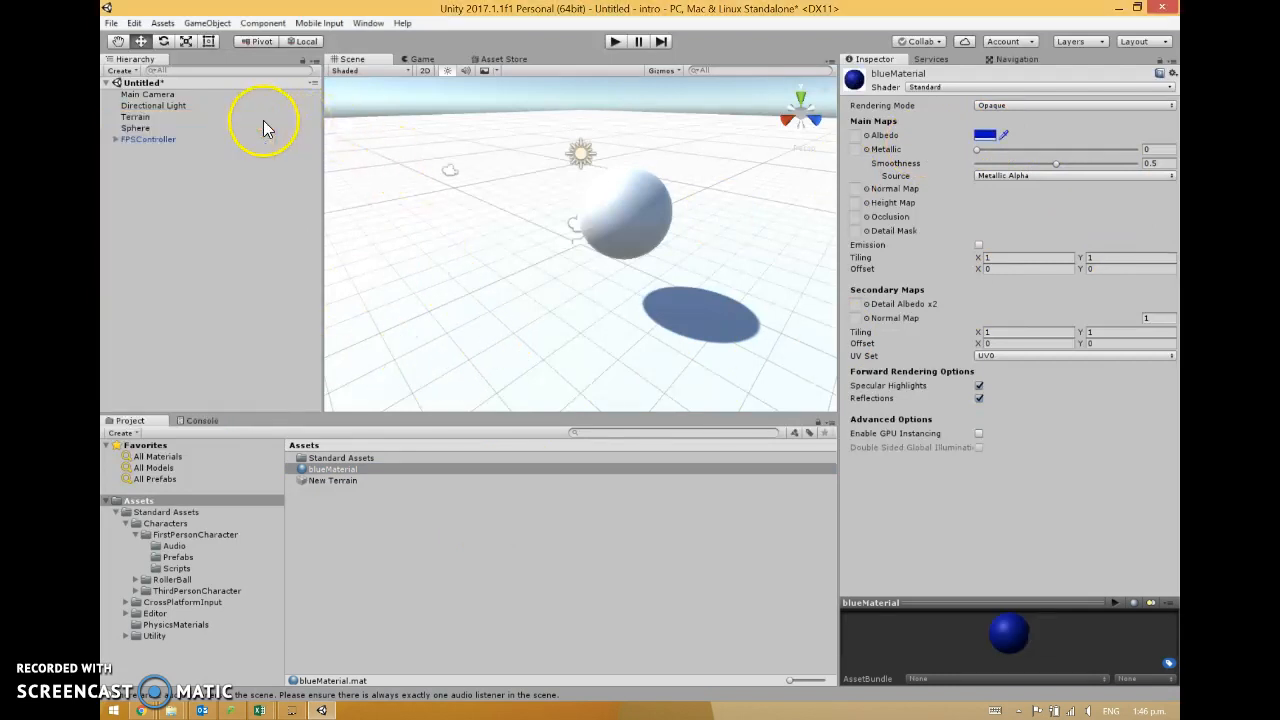
left_click_drag(345, 476, 140, 130)
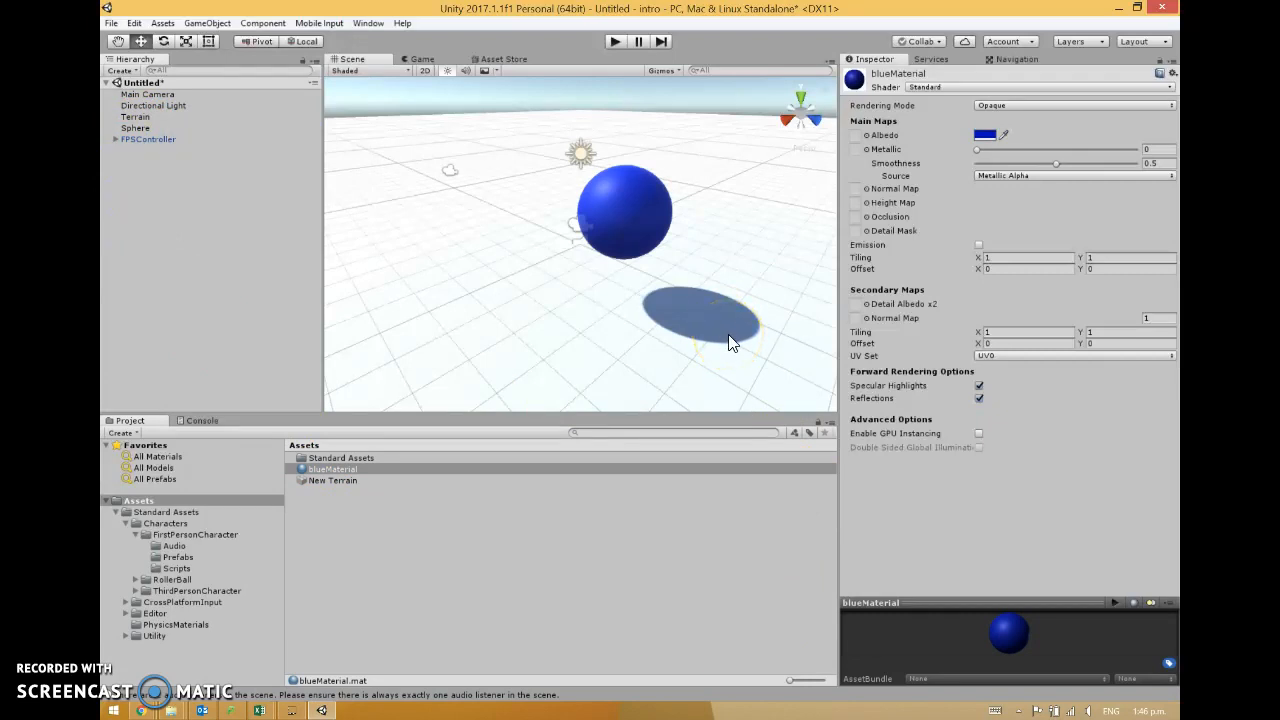
Step: Test-run the scene with the blue sphere, walking up to it, jumping and backing away, and stop playback
left_click(614, 41)
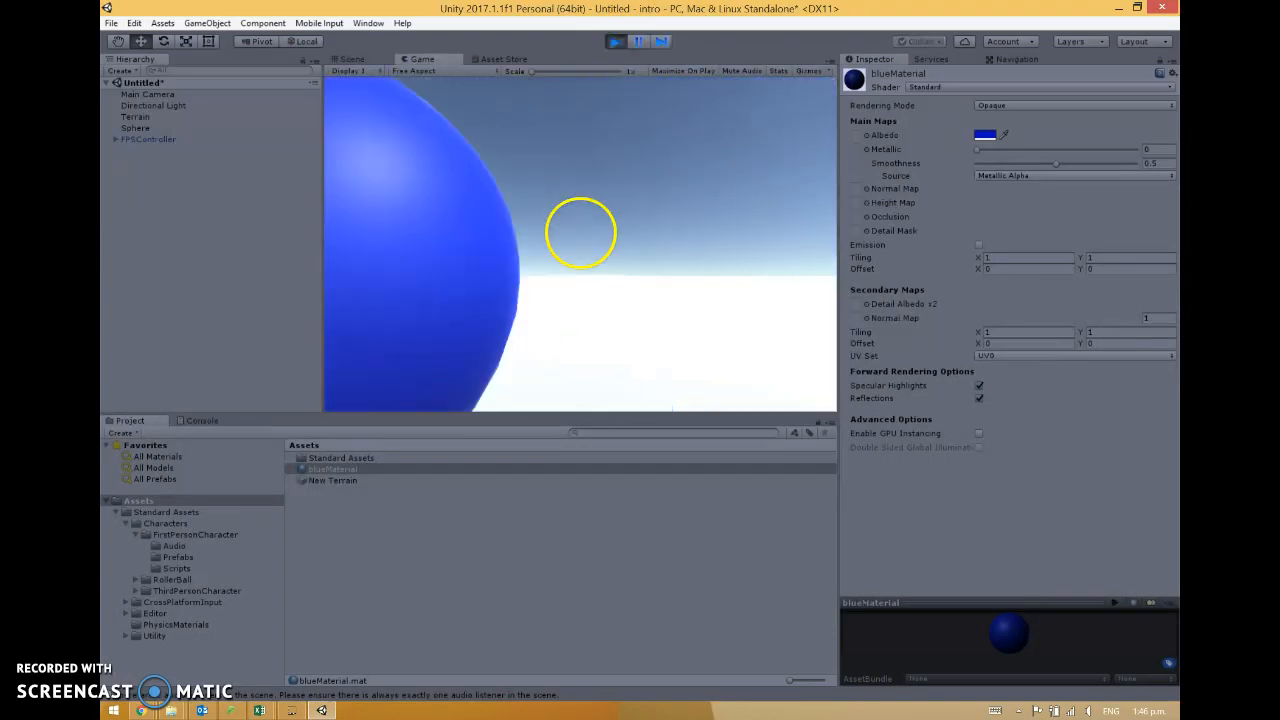
key("w")
key("space")
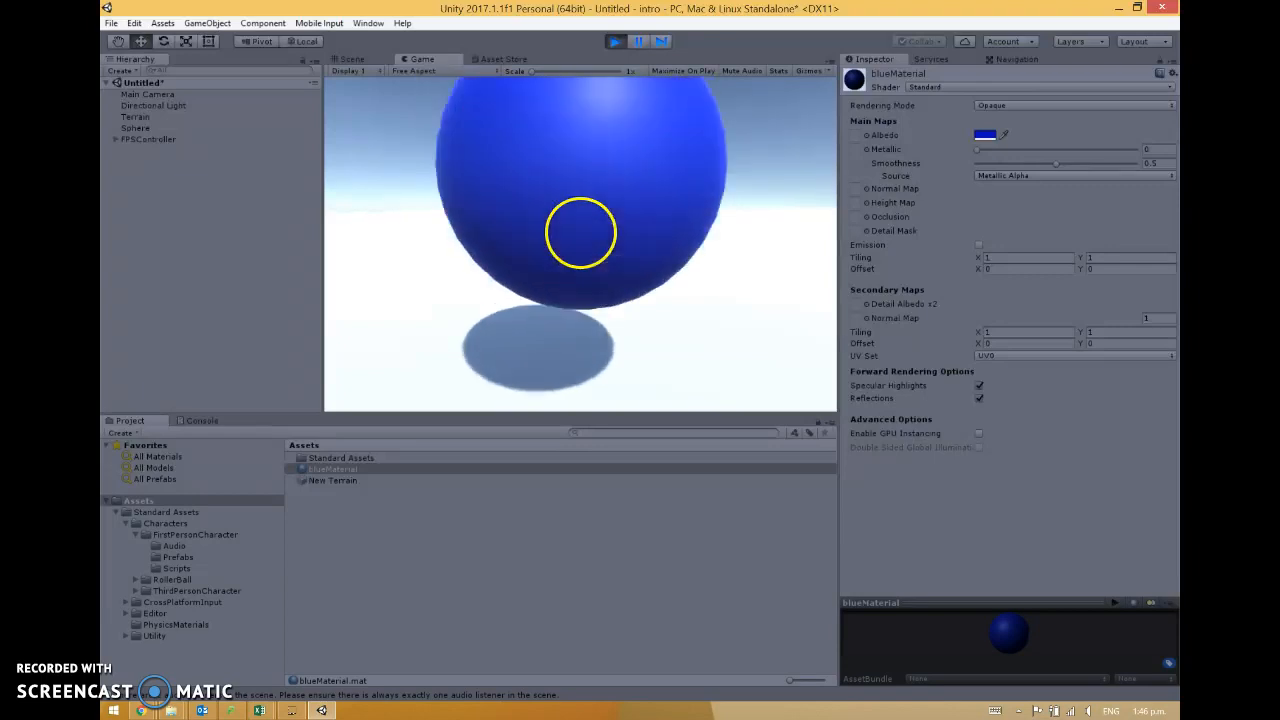
key("s")
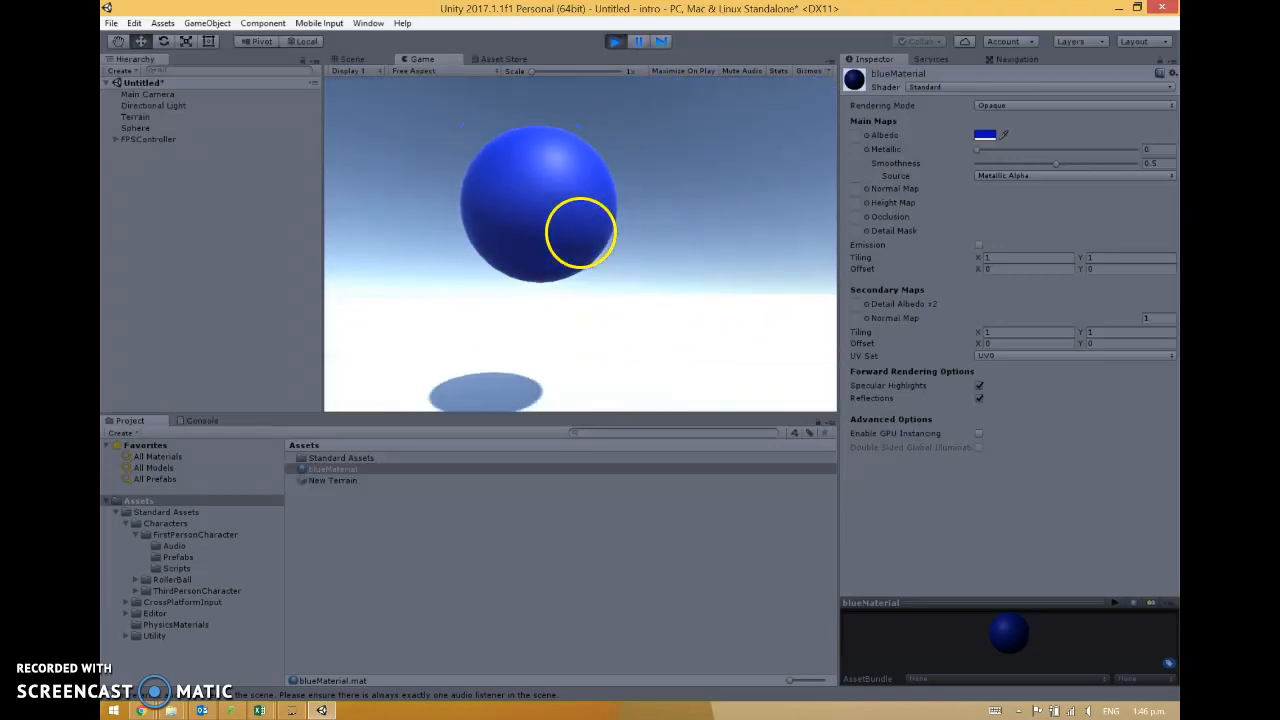
key("s")
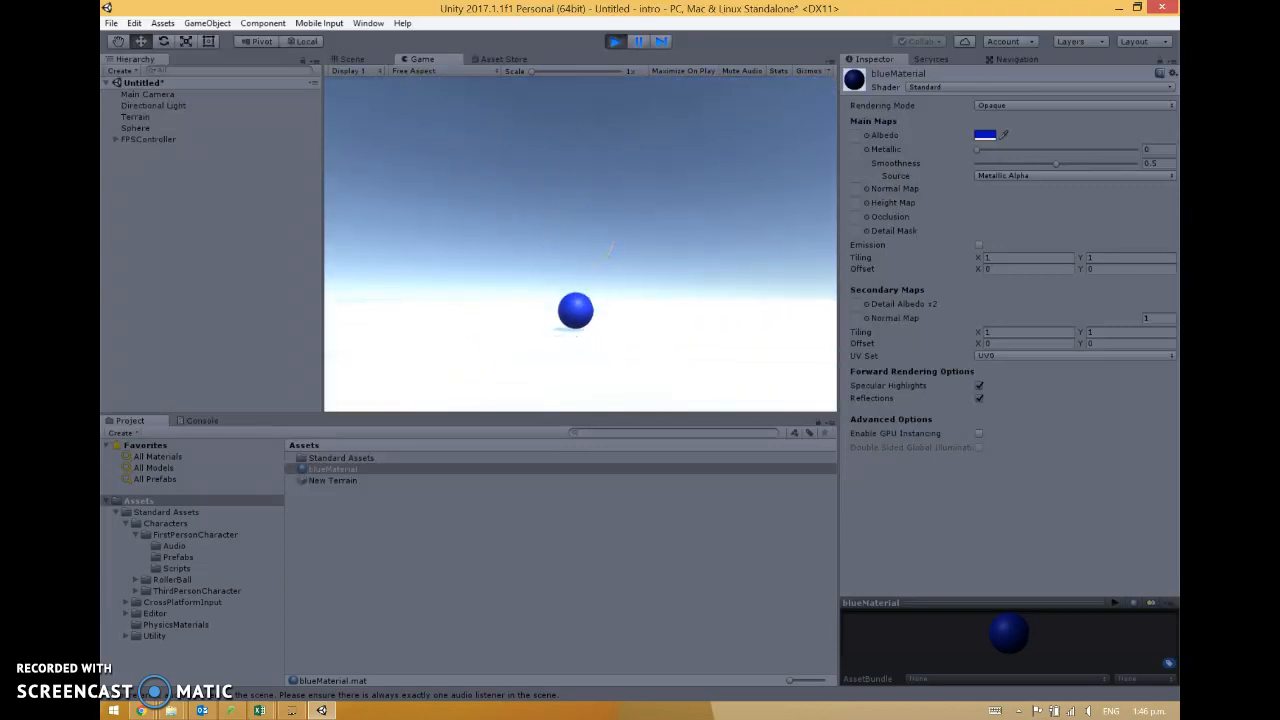
key("s")
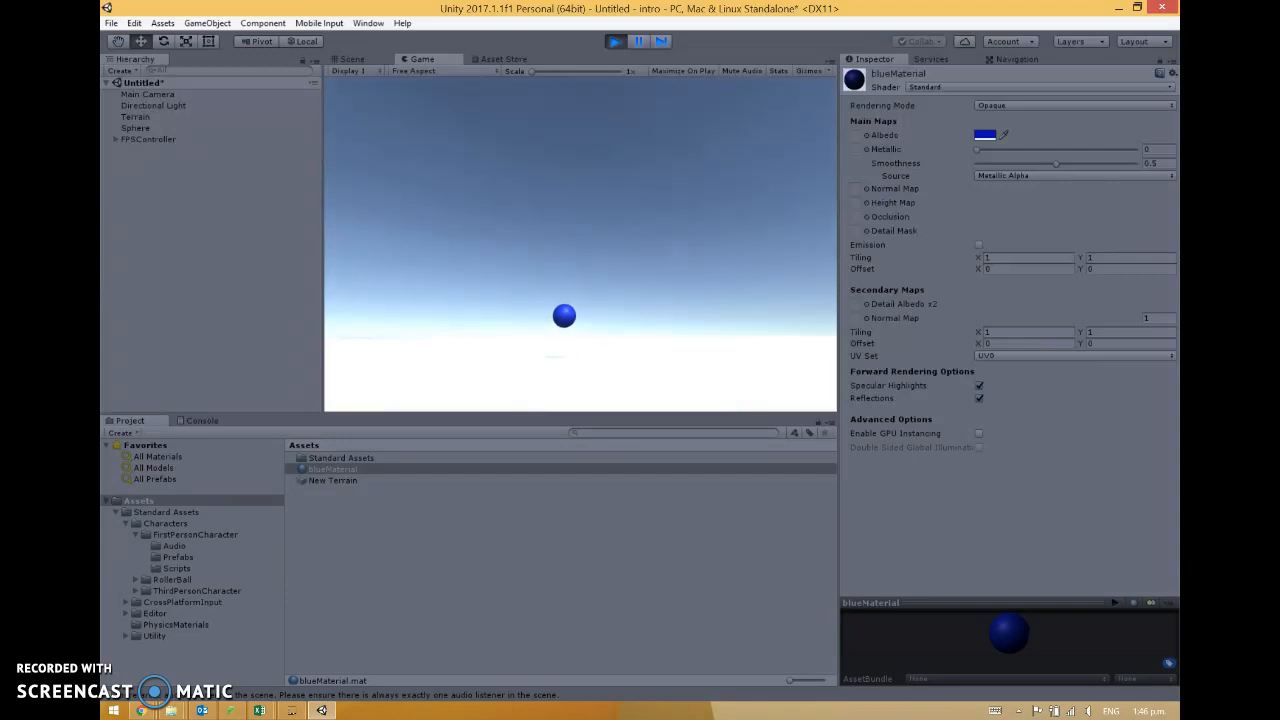
left_click(615, 41)
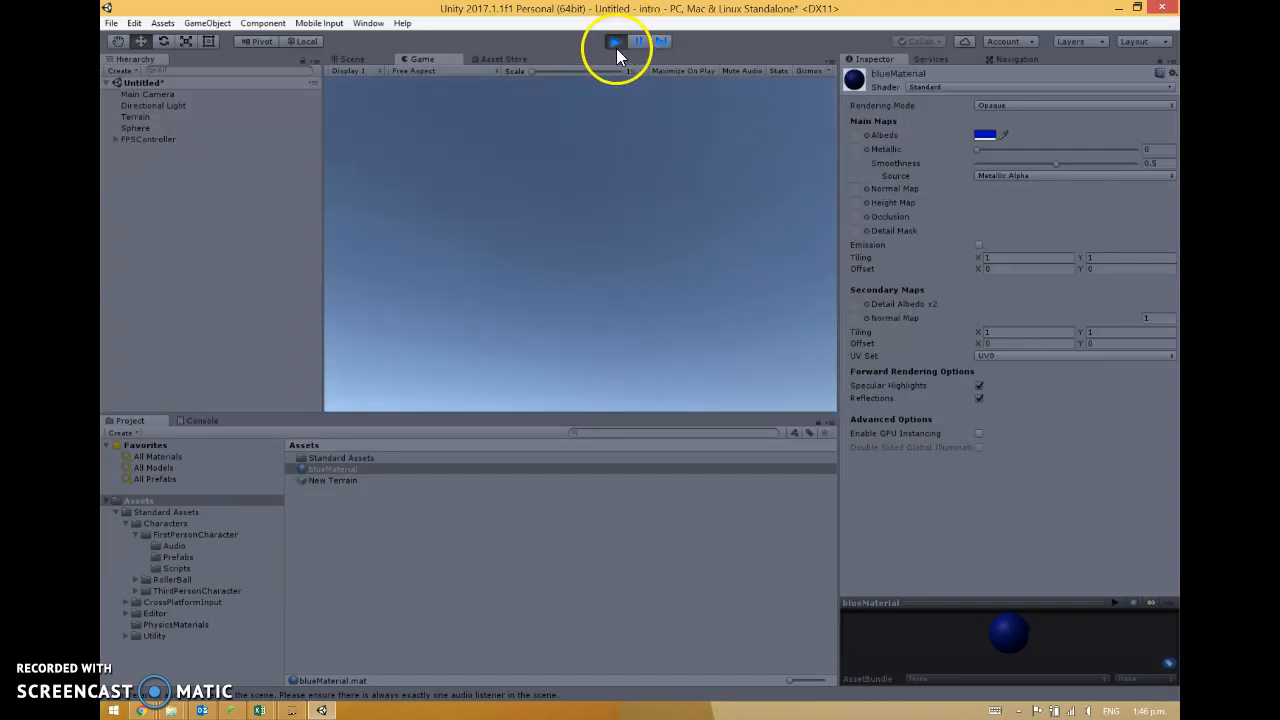